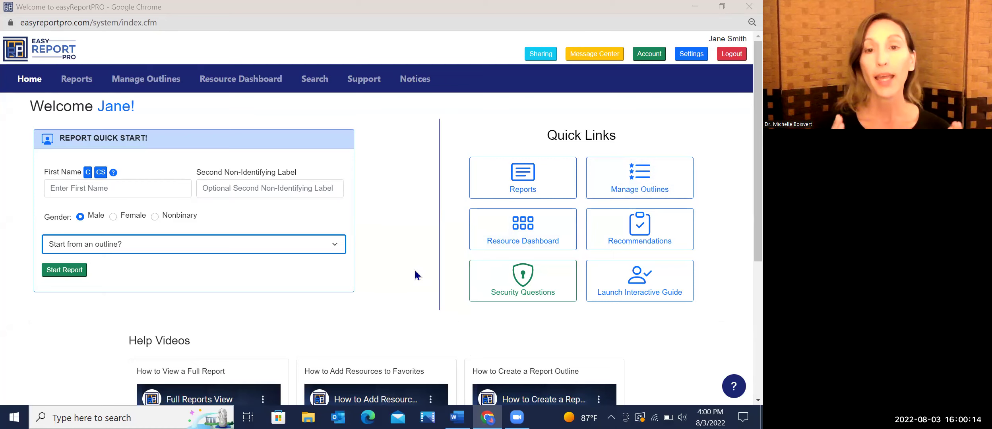
Launch the interactive guide and start creating a new report
click(636, 293)
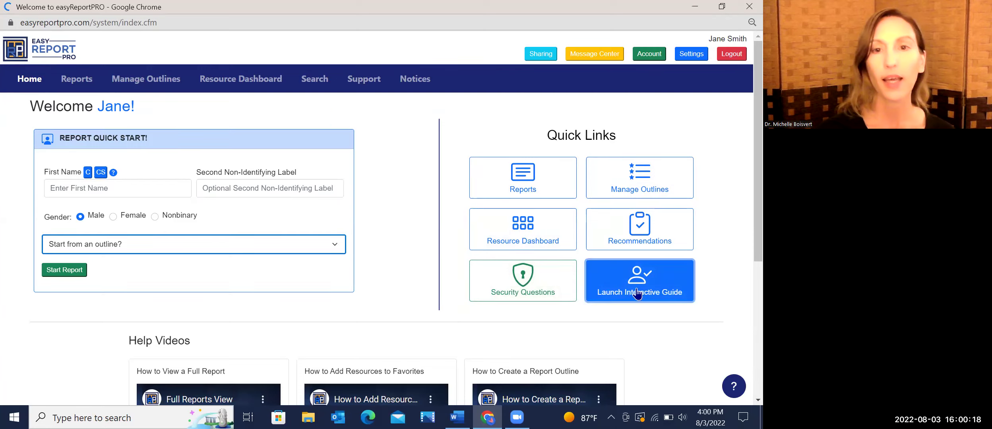
scroll(383, 264, down, 1)
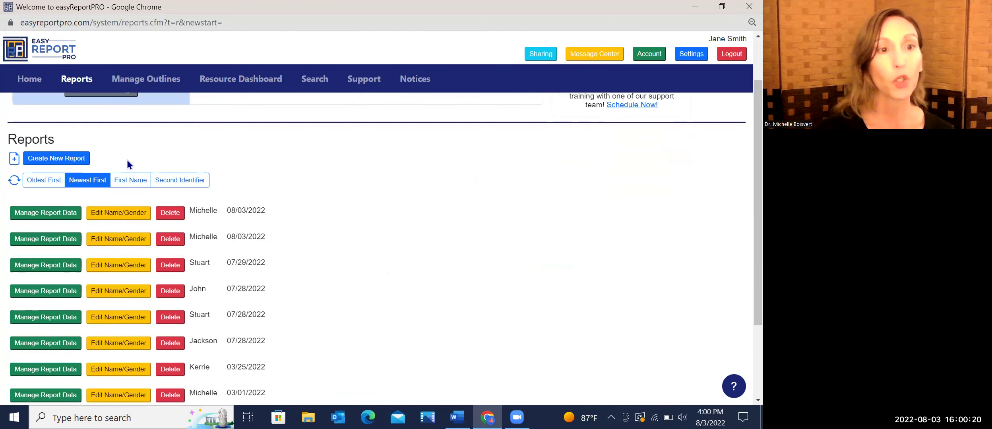
click(40, 165)
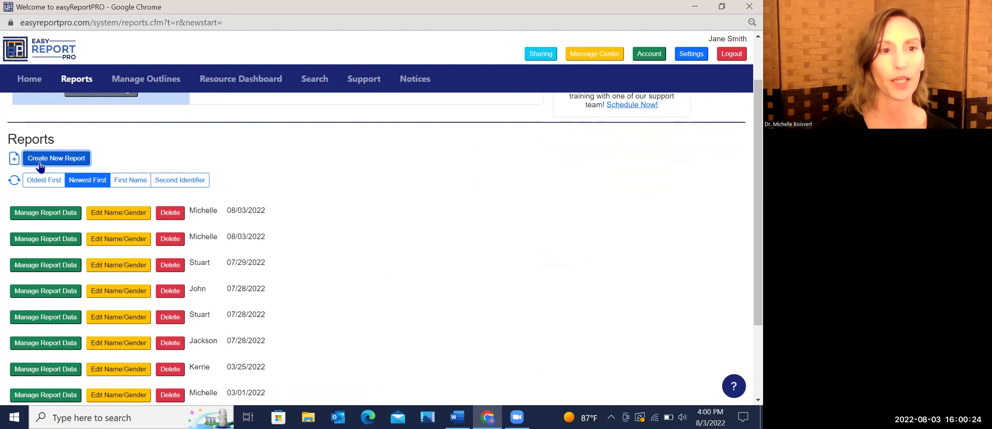
scroll(96, 261, down, 2)
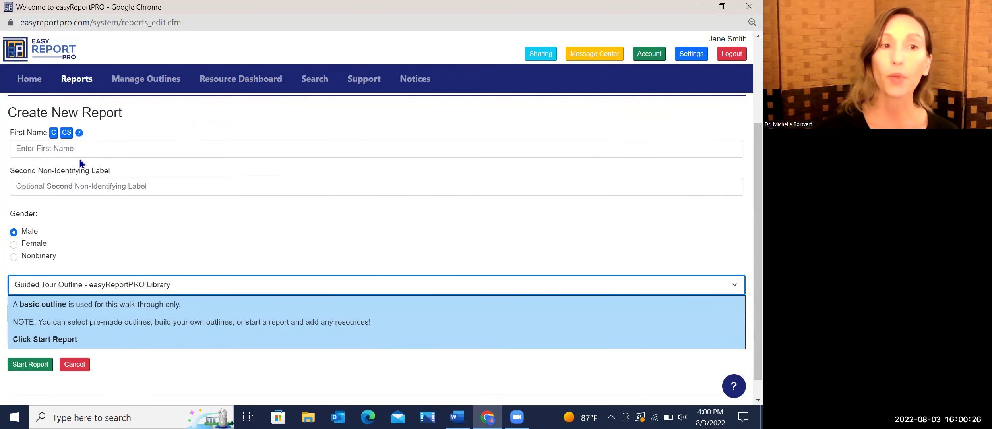
Start the report with the client's first name, gender Female and the Guided Tour Outline from the easyReportPRO Library
click(67, 150)
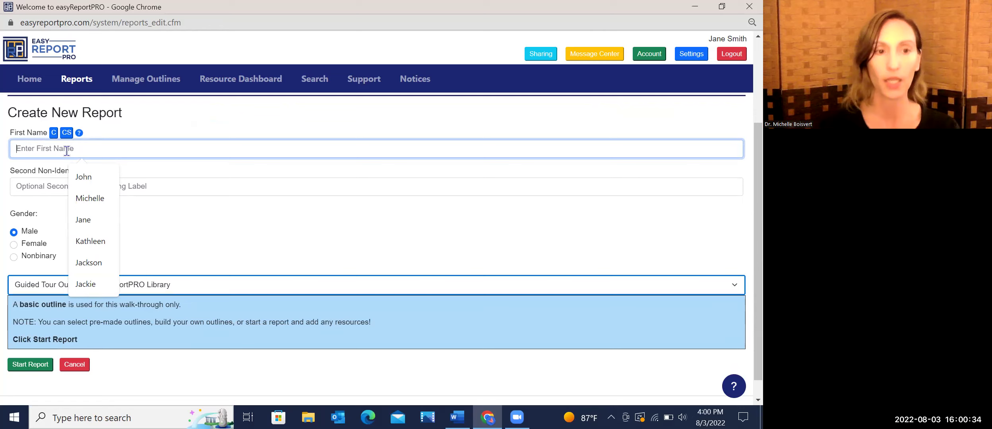
click(83, 200)
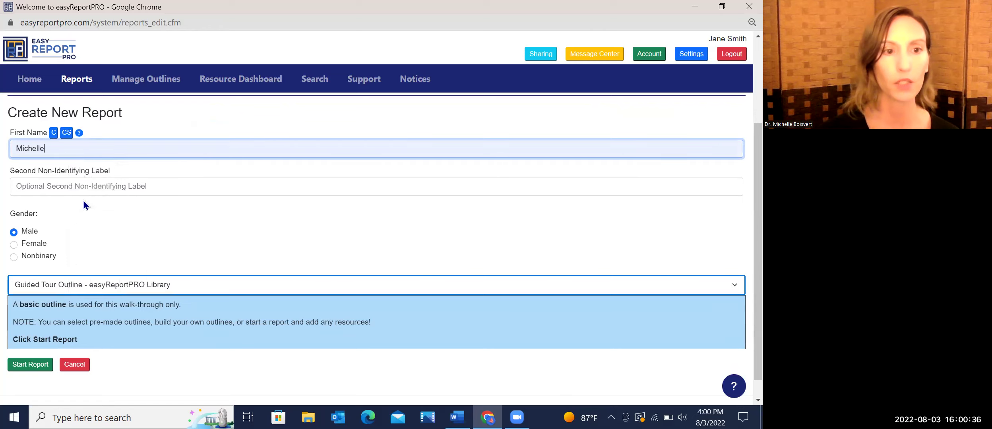
click(43, 241)
scroll(52, 237, down, 1)
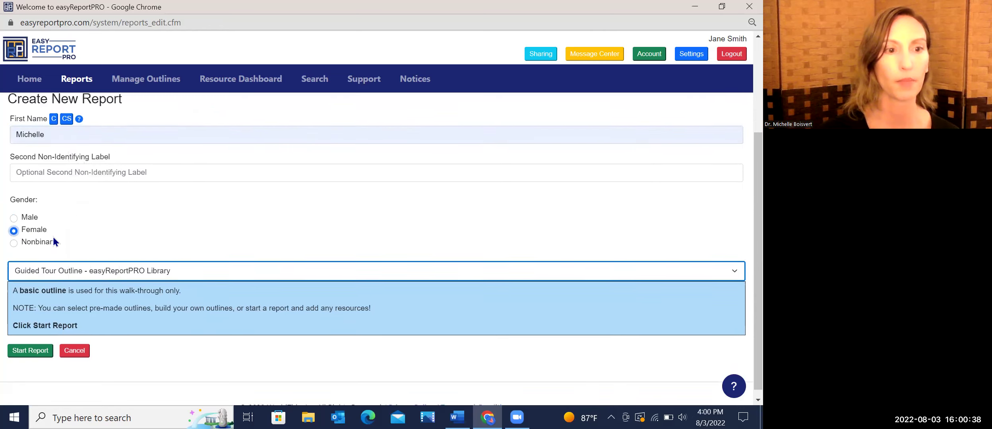
click(46, 262)
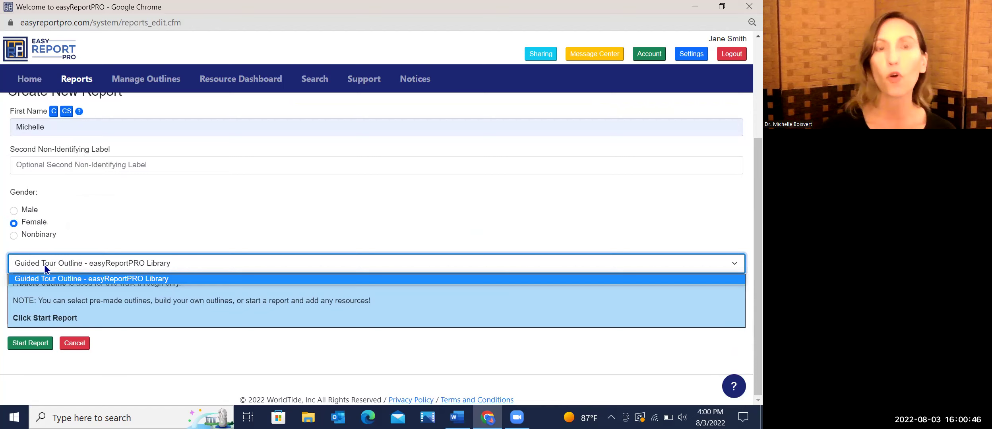
click(43, 279)
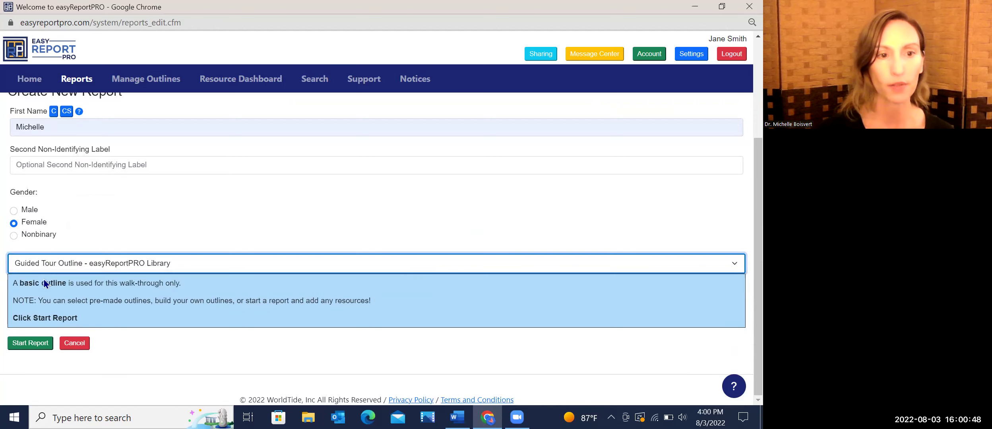
click(26, 344)
View the text of the End of Report Statement and Signature Line section and close it again
scroll(42, 327, down, 3)
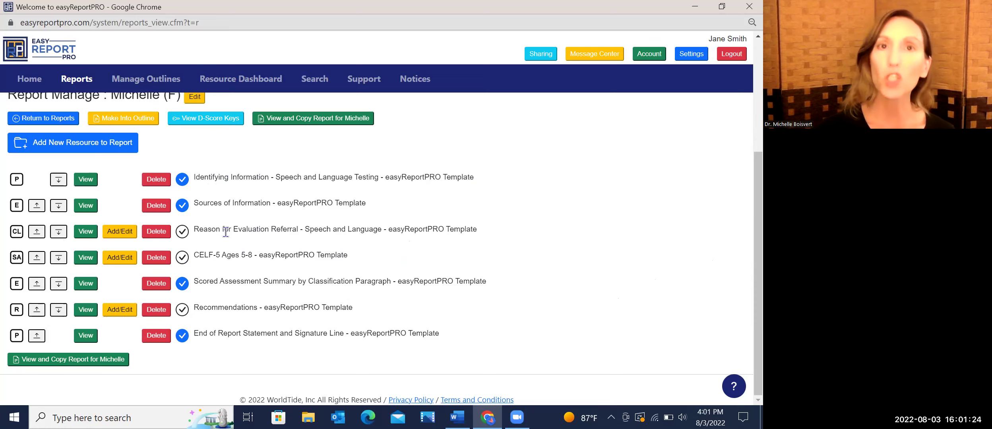
drag(204, 306, 249, 306)
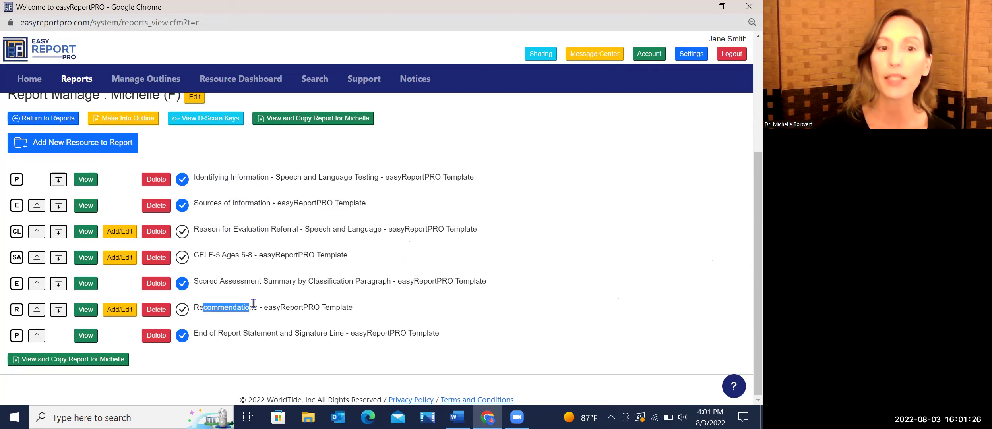
click(247, 306)
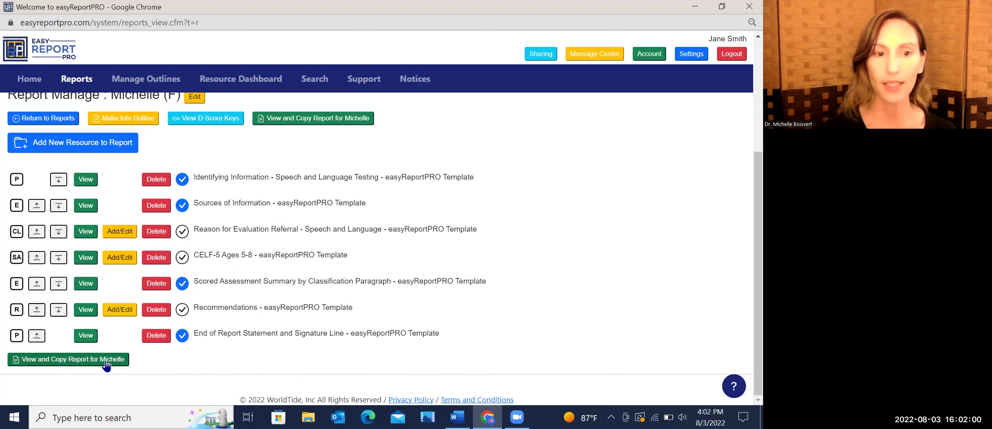
click(87, 337)
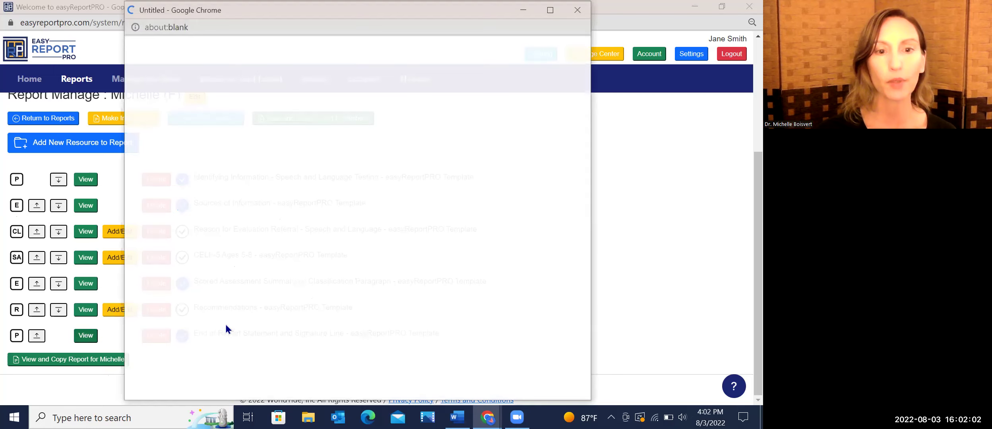
double_click(237, 65)
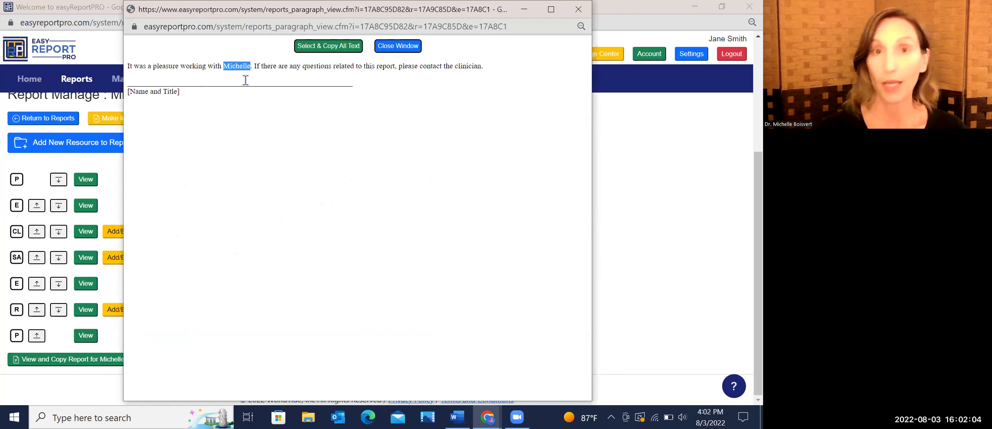
click(578, 9)
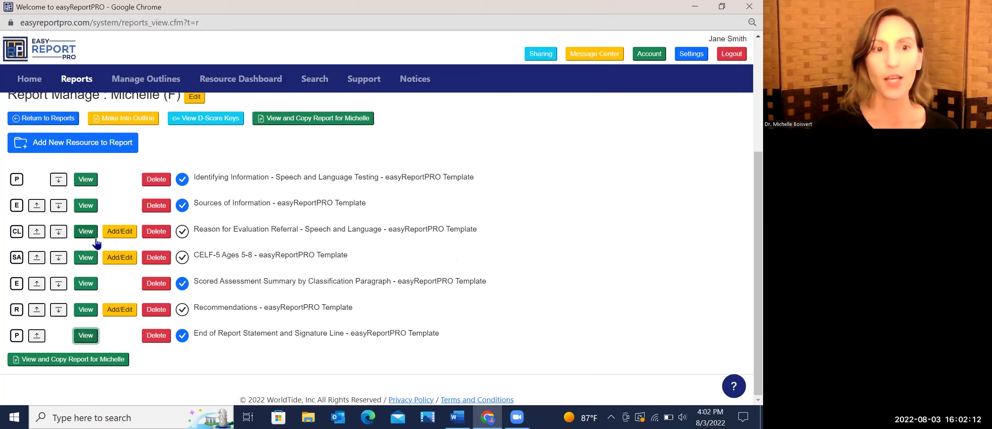
Select the tri-annual review statement in the Reason for Evaluation Referral checklist and save it
click(118, 239)
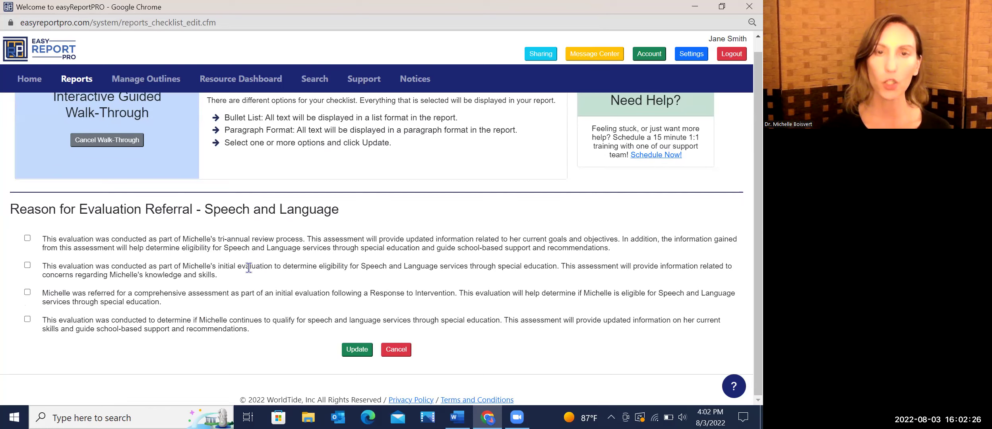
click(26, 238)
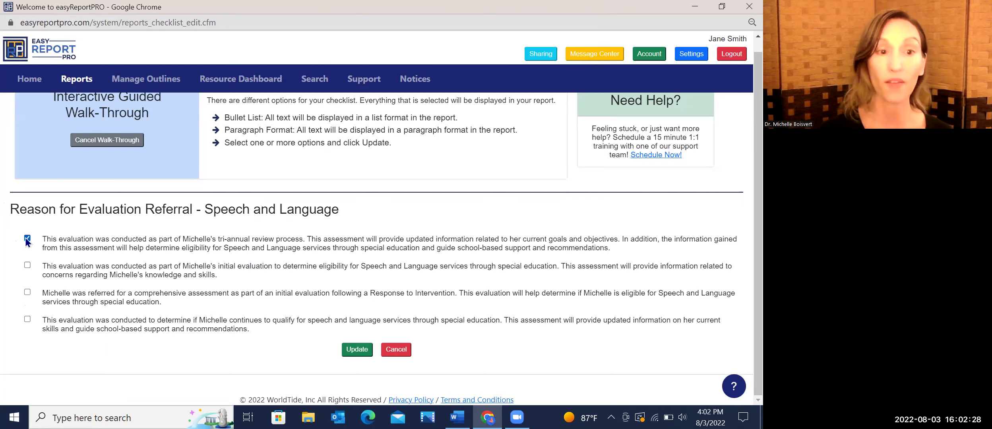
click(357, 349)
Auto-fill the scores of the CELF-5 Ages 5-8 assessment and save them to the report
scroll(280, 228, down, 2)
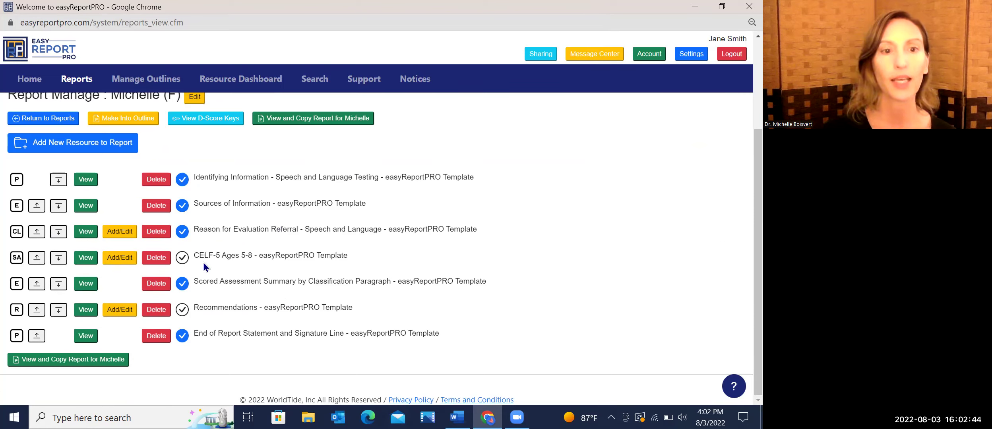
drag(200, 255, 286, 259)
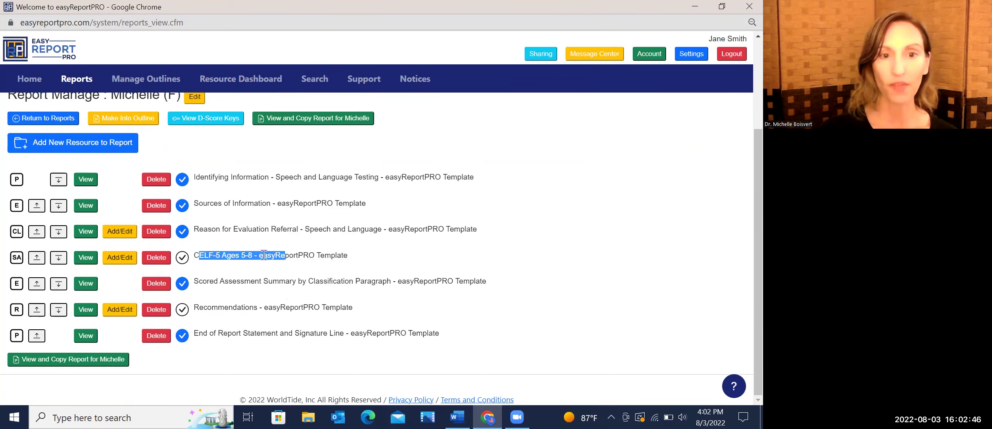
click(285, 259)
click(120, 258)
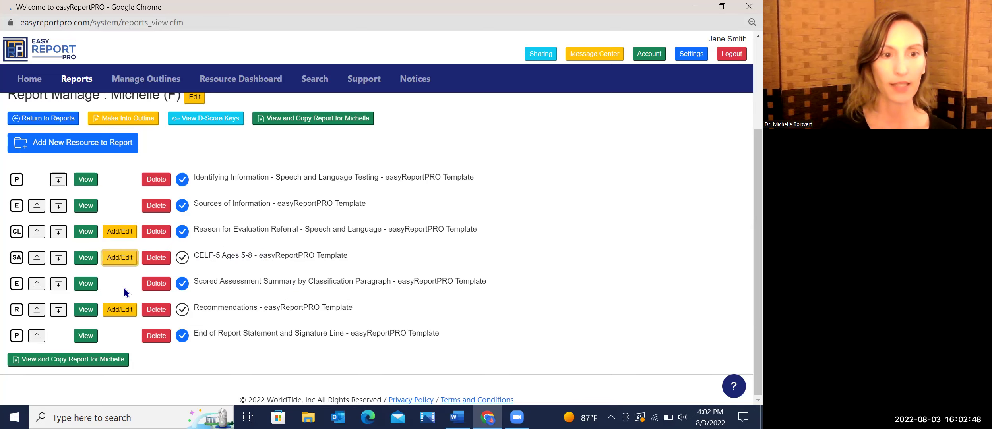
scroll(165, 274, down, 5)
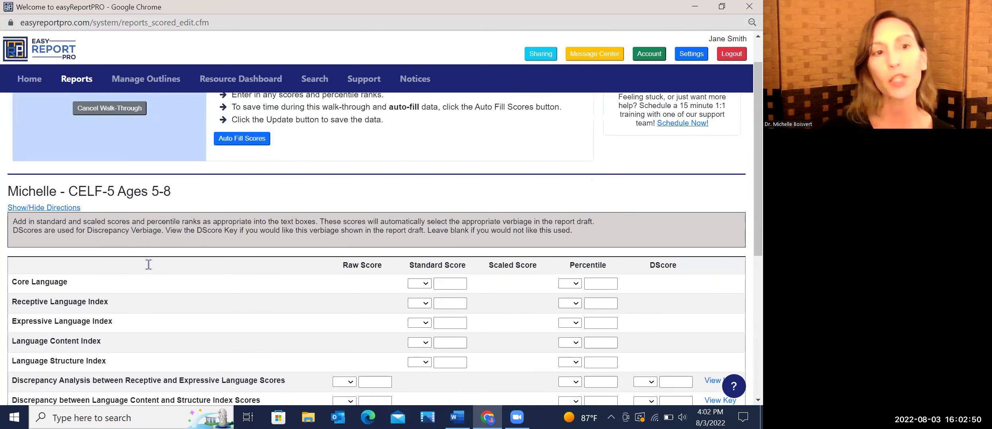
scroll(342, 255, up, 2)
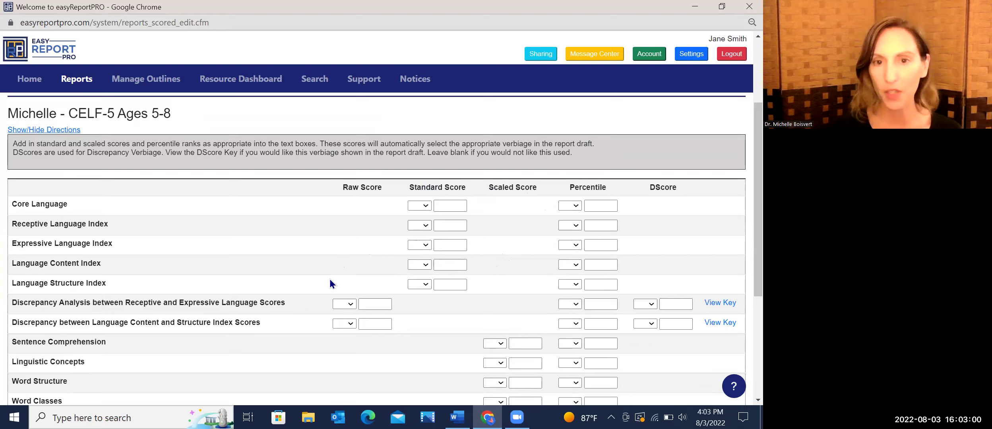
scroll(278, 112, up, 2)
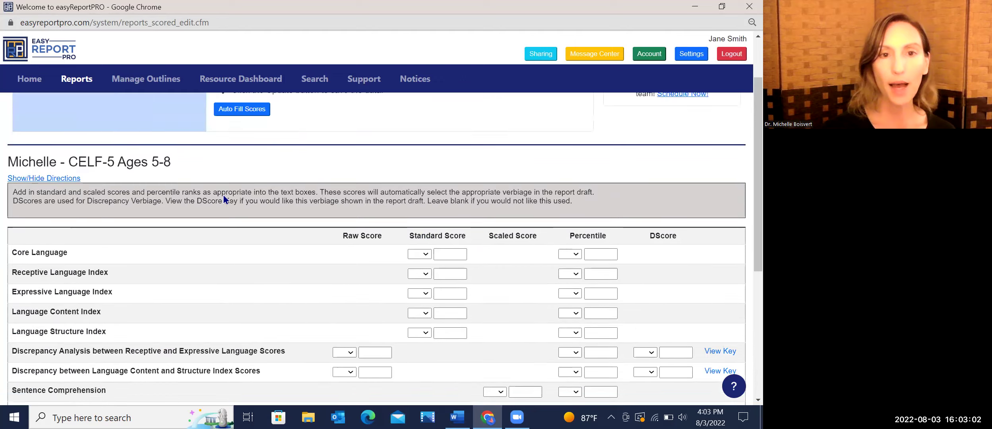
click(242, 120)
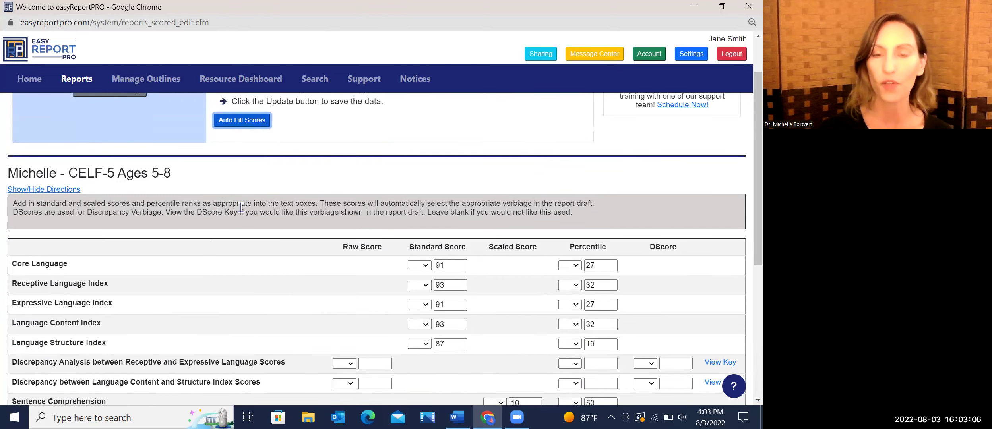
scroll(240, 208, down, 3)
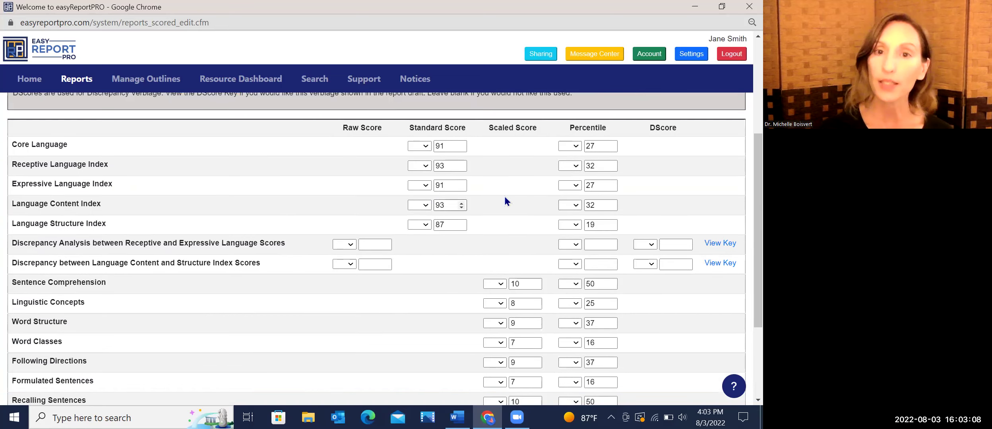
scroll(297, 238, down, 3)
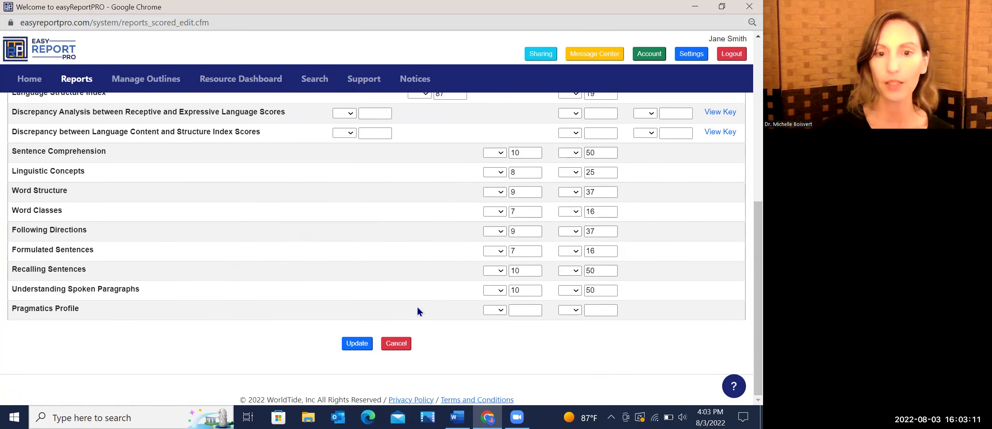
click(354, 344)
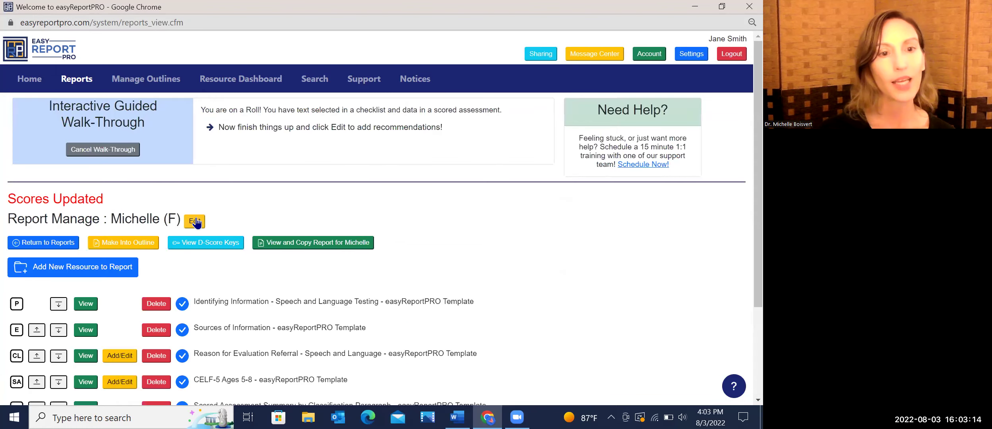
Choose GFTA-3 with Descriptive Checklists from the easyReportPRO Library as a new resource for the report
scroll(198, 222, down, 2)
double_click(217, 312)
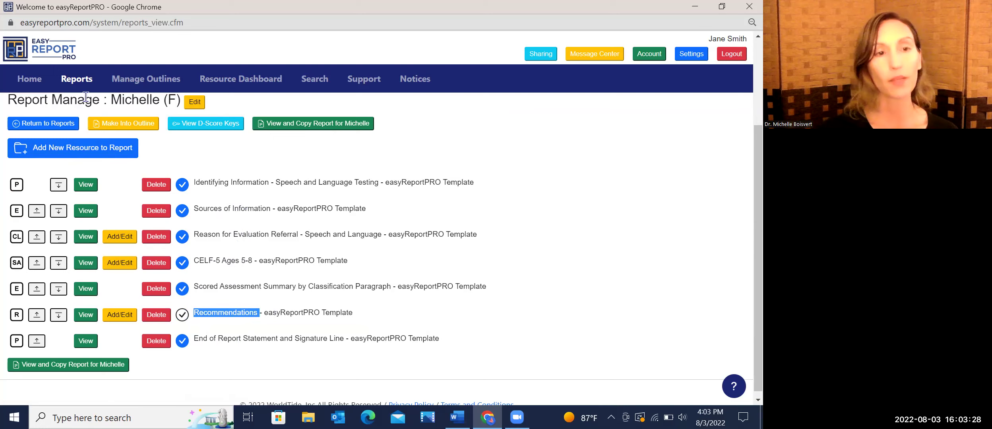
click(65, 150)
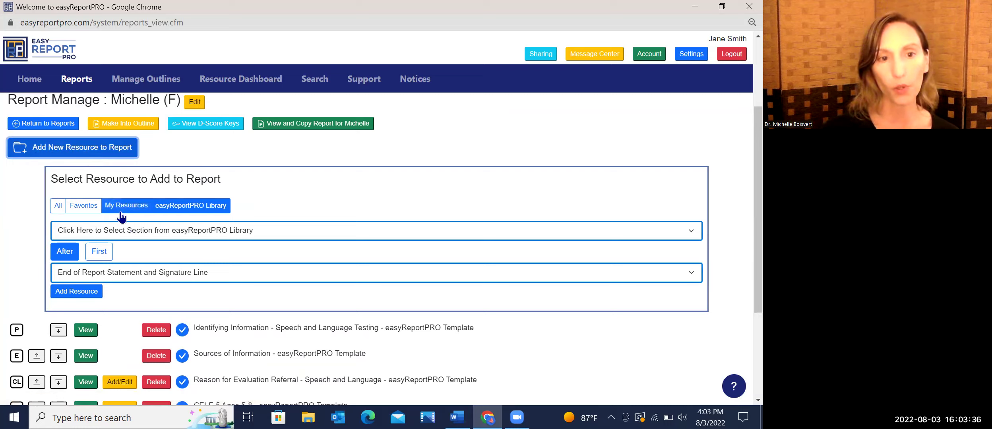
click(201, 230)
scroll(179, 175, down, 2)
scroll(179, 171, down, 6)
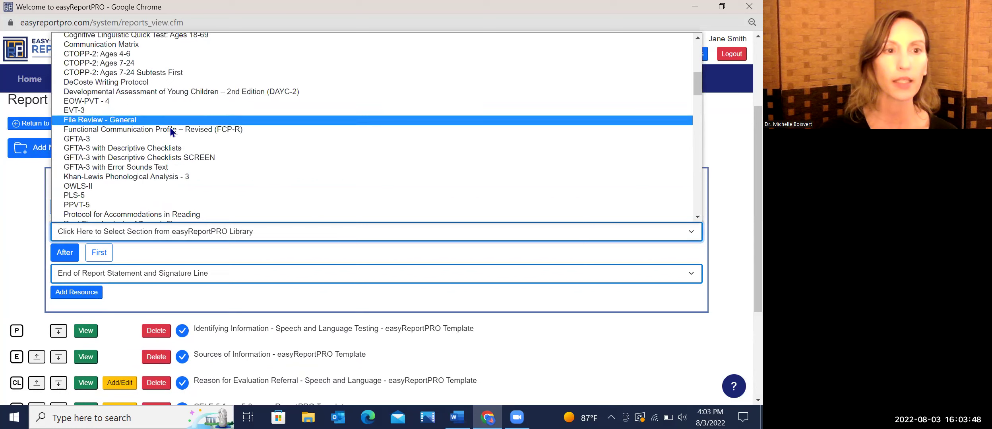
click(179, 149)
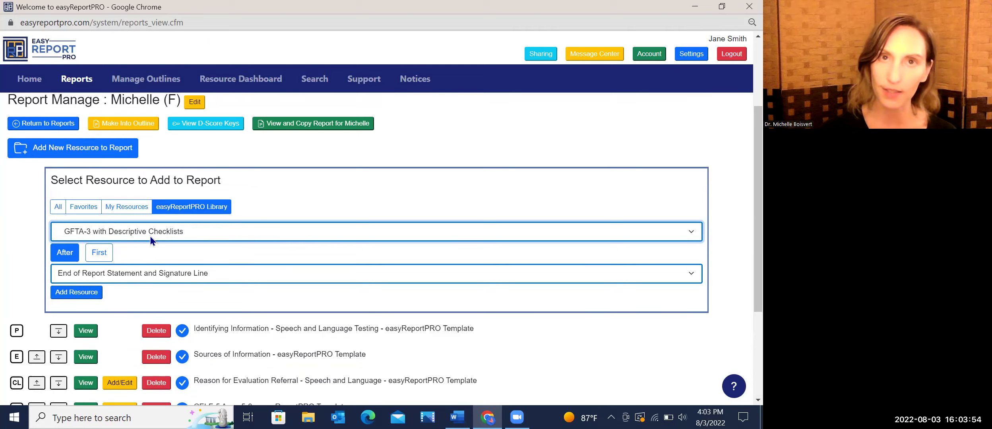
Add the chosen resource to the report, positioned after CELF-5 Ages 5-8
click(104, 275)
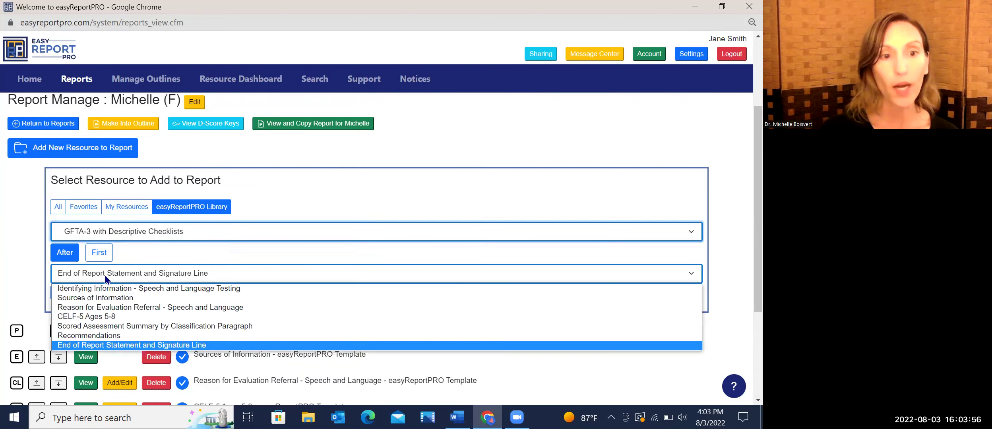
click(100, 318)
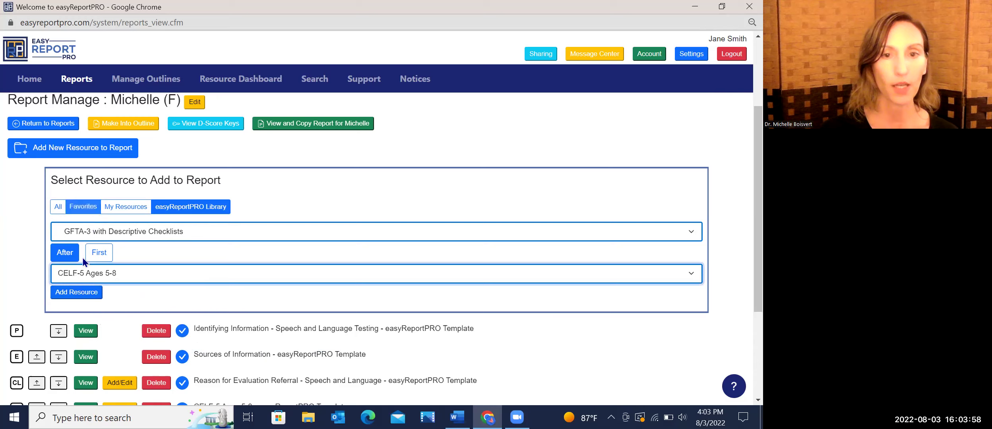
click(79, 293)
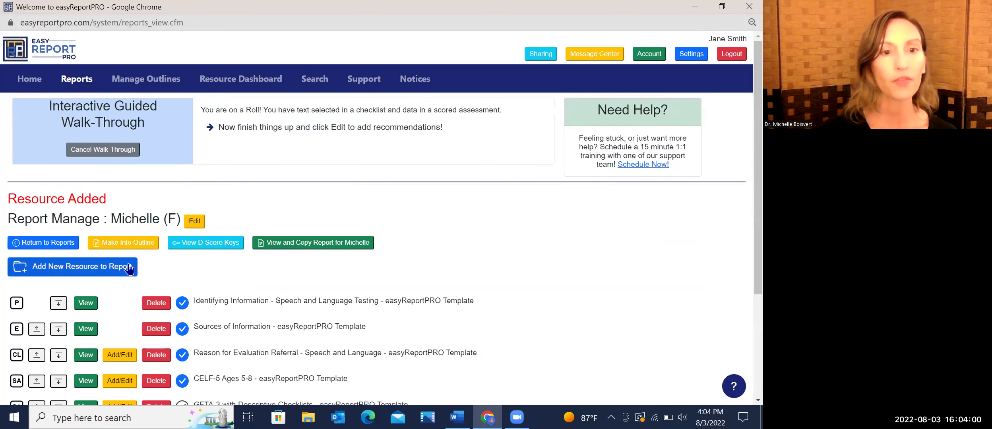
scroll(129, 267, down, 4)
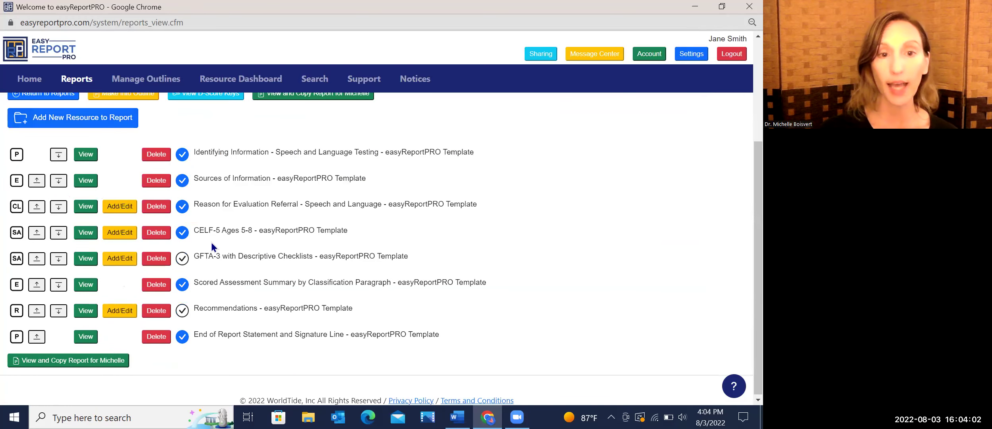
Examine the score and checklist entry form of GFTA-3 with Descriptive Checklists, and close it without entering data
drag(202, 257, 375, 259)
click(374, 258)
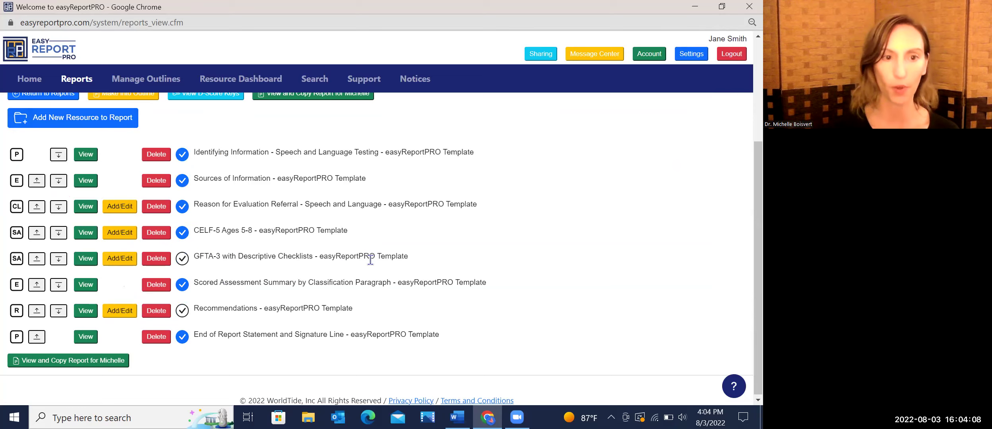
click(123, 261)
scroll(183, 249, down, 1)
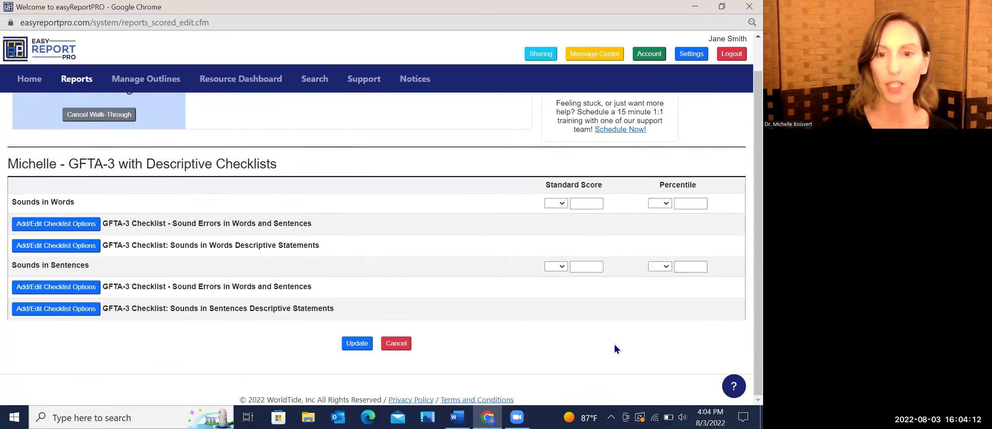
click(397, 343)
Delete the GFTA-3 with Descriptive Checklists section from the report
scroll(296, 299, down, 2)
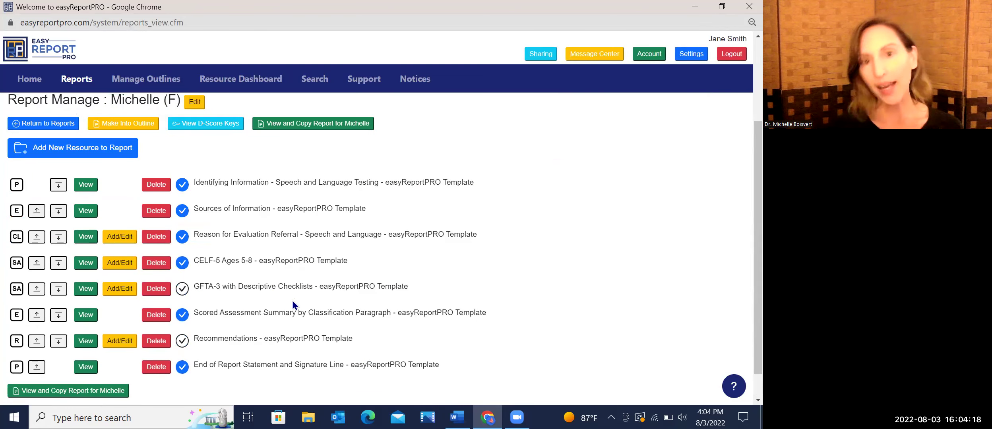
click(162, 288)
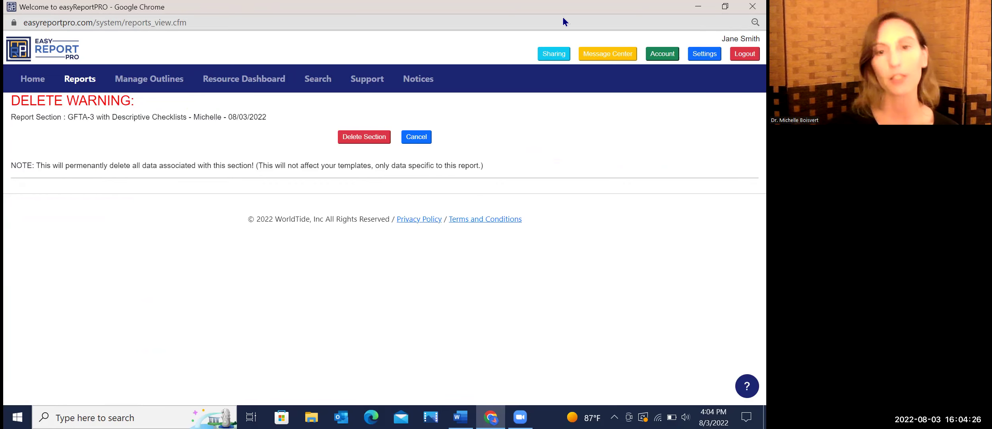
click(343, 138)
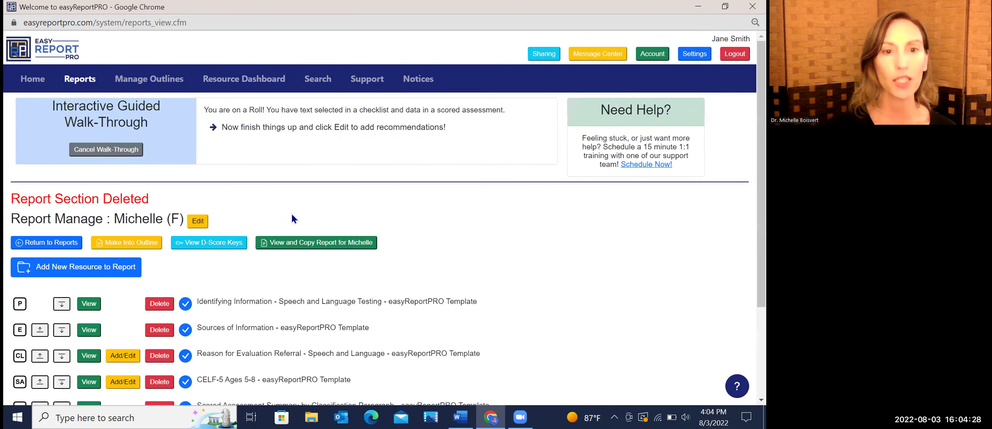
Open the report's Recommendations section for editing
scroll(291, 214, down, 3)
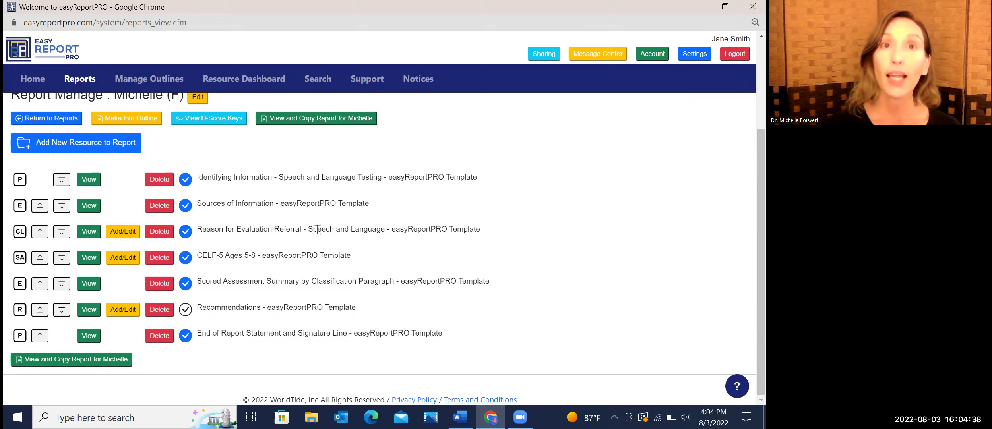
double_click(212, 302)
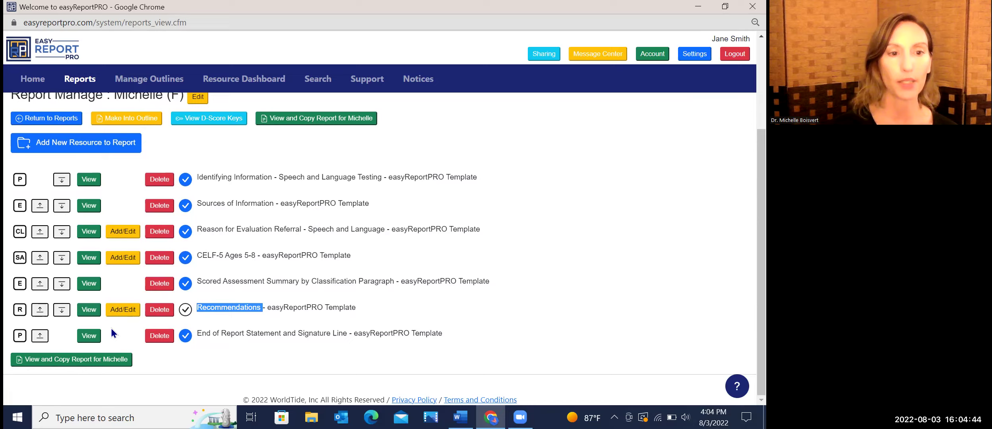
click(116, 311)
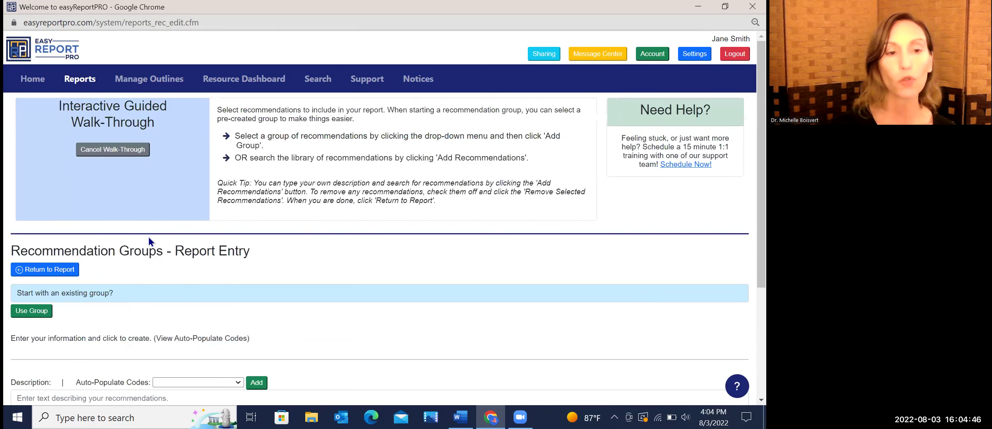
Search the Speech and Language library category Listening Comprehension for recommendations
scroll(148, 237, down, 2)
scroll(148, 238, down, 2)
click(29, 354)
scroll(142, 267, down, 3)
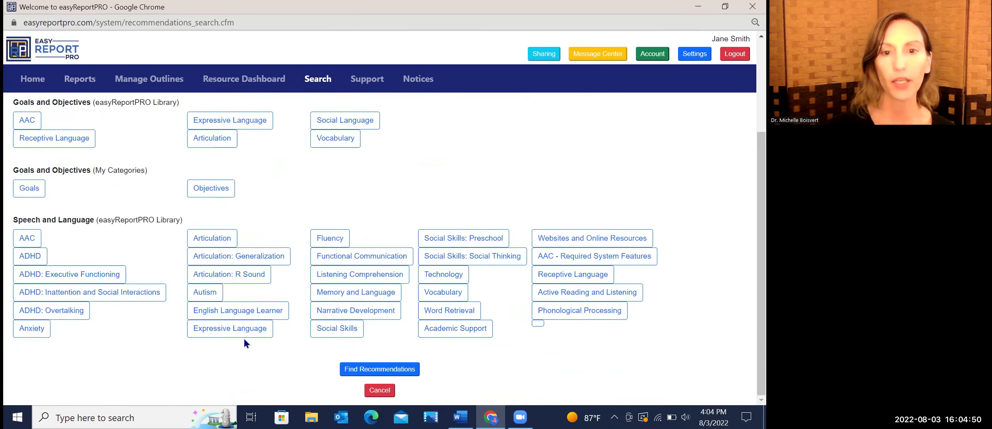
click(335, 279)
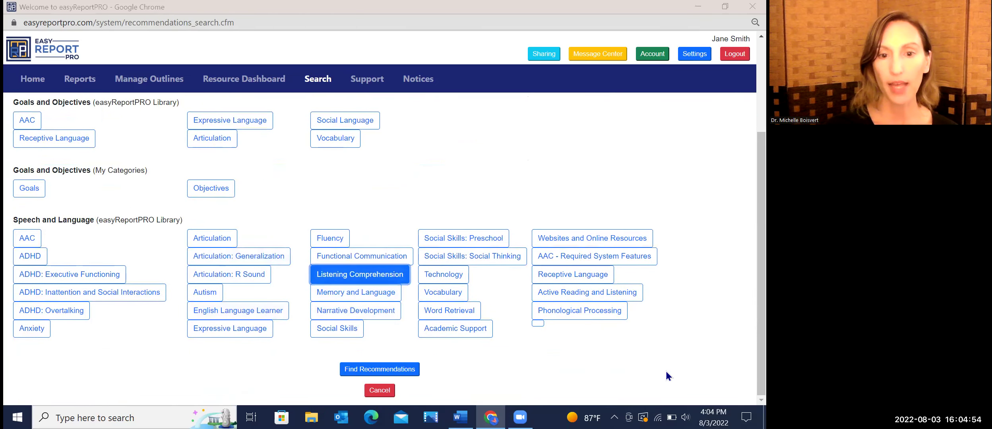
click(378, 370)
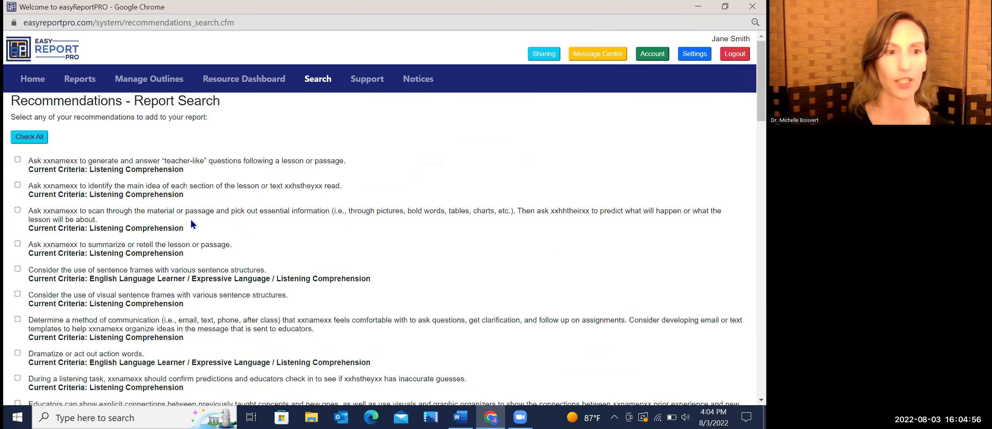
Select the recommendations on context clues, emailing class notes and encouraging requests for help, and cancel adding them to the report
scroll(191, 221, down, 3)
scroll(191, 224, down, 2)
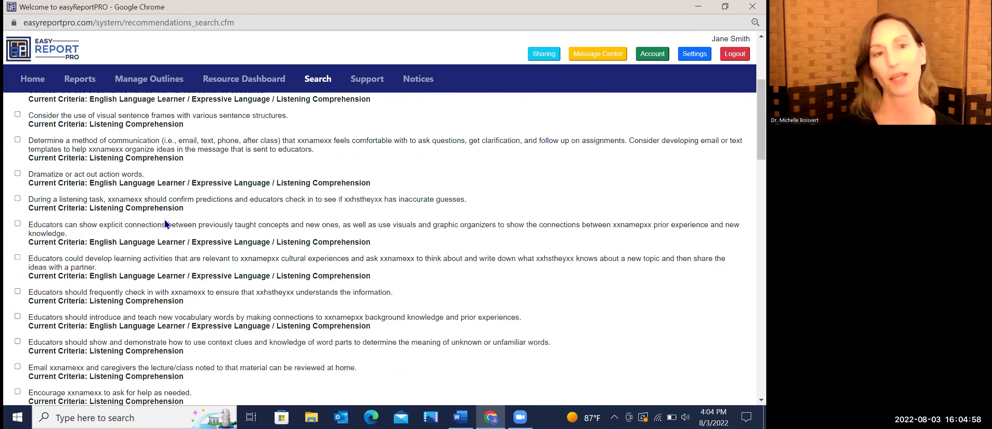
scroll(164, 224, down, 3)
click(18, 223)
click(17, 248)
click(17, 274)
scroll(194, 247, down, 1)
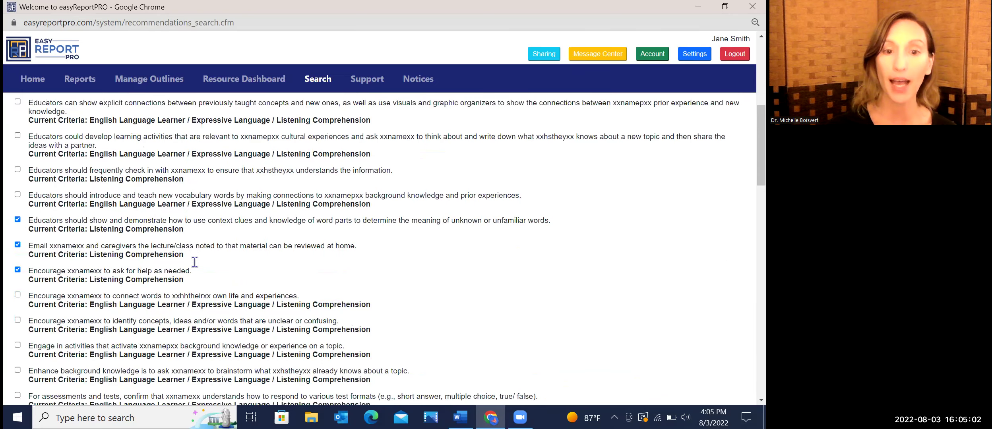
scroll(194, 246, down, 10)
scroll(345, 400, down, 3)
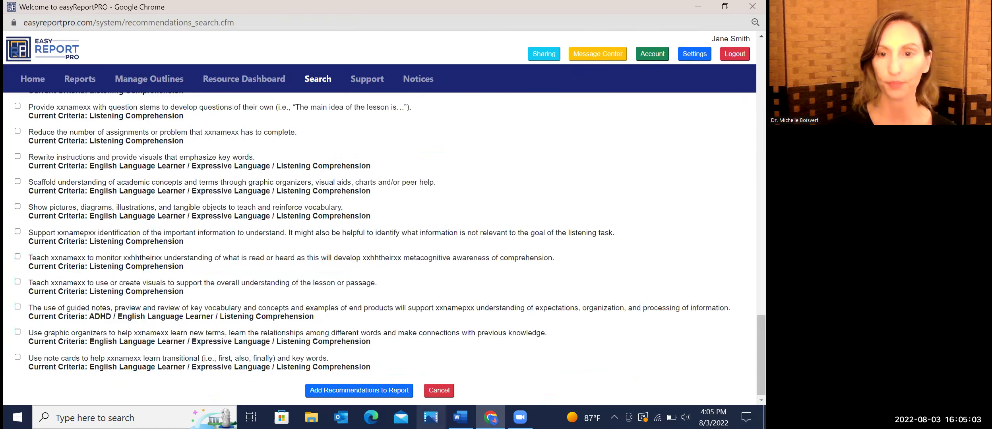
click(439, 395)
Add the existing library group Recommendations - Expressive Language, check its description and recommendations, and return to the report
scroll(346, 241, down, 5)
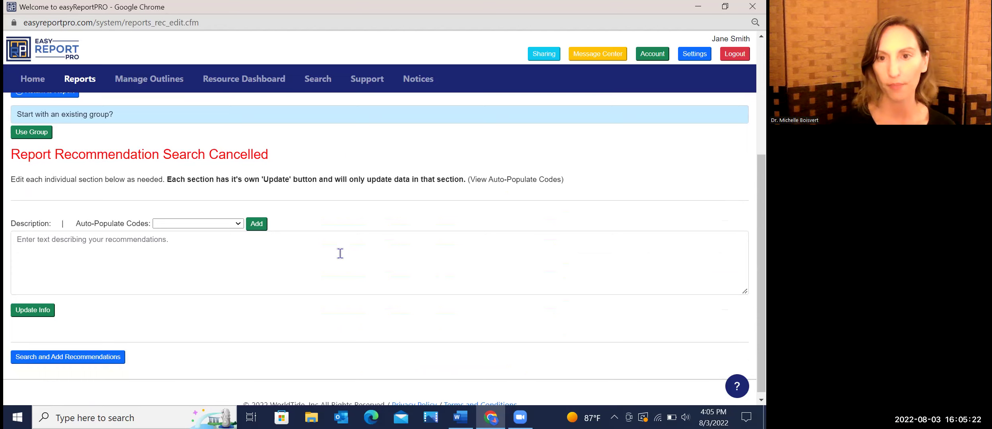
click(88, 116)
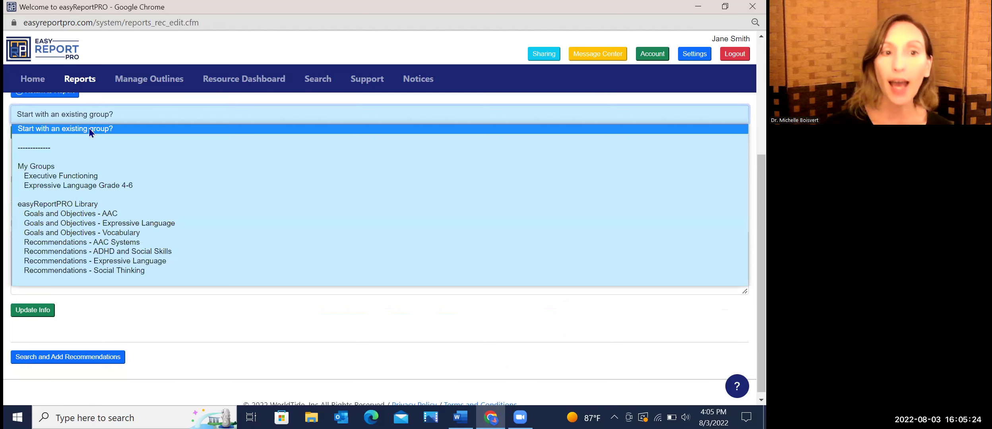
click(95, 260)
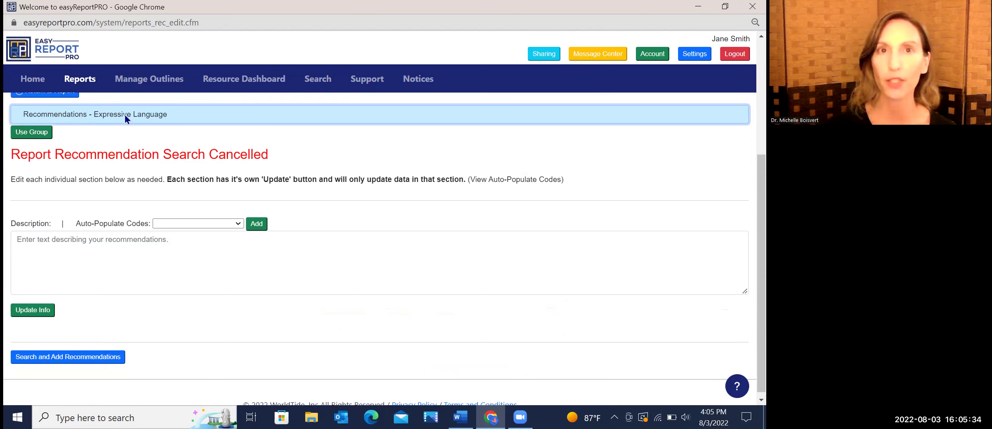
click(25, 136)
scroll(74, 255, down, 5)
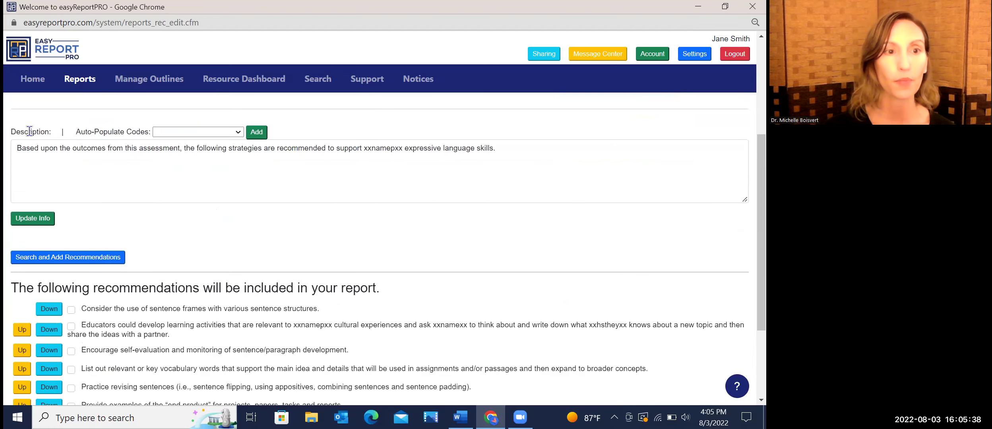
drag(57, 147, 140, 151)
click(166, 178)
scroll(164, 177, down, 3)
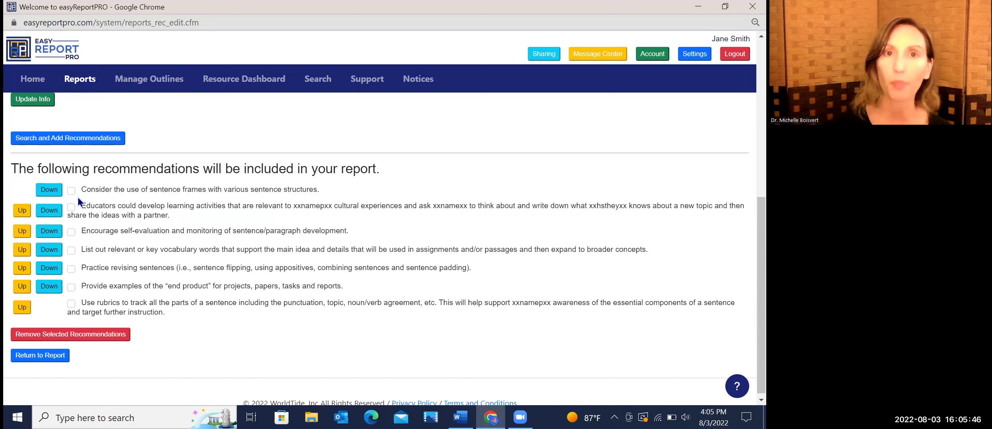
click(32, 358)
View the generated CELF-5 Ages 5-8 section, examine its index and subtest interpretations, and close it
scroll(56, 183, down, 3)
scroll(55, 190, down, 2)
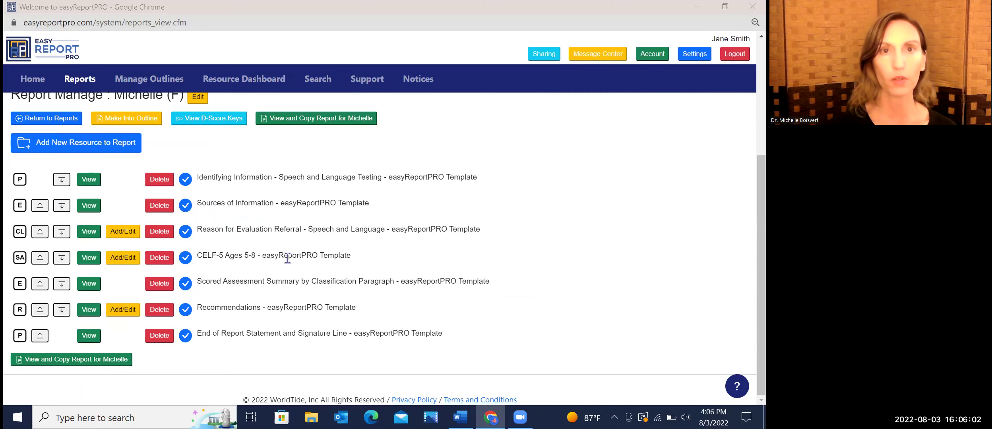
click(85, 260)
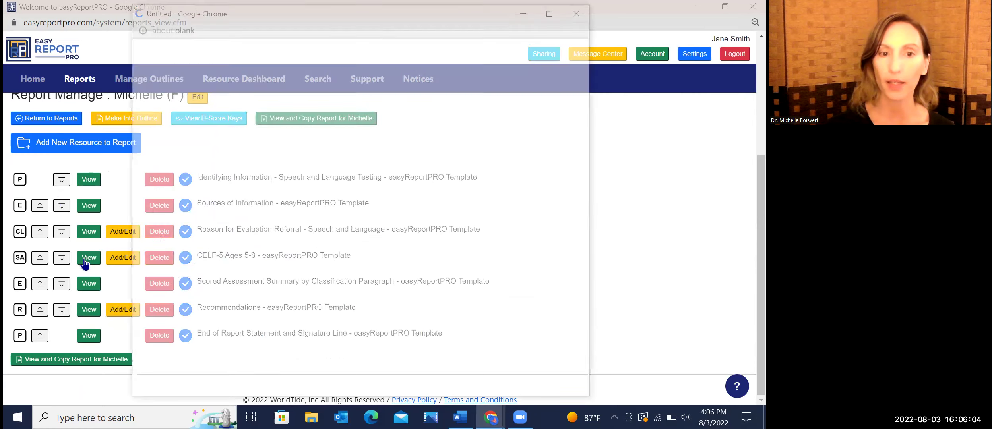
scroll(226, 199, down, 8)
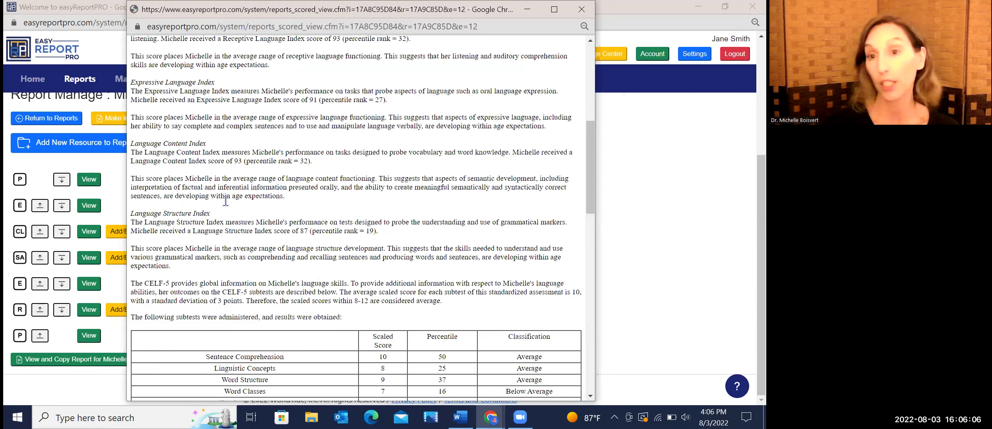
scroll(225, 210, down, 7)
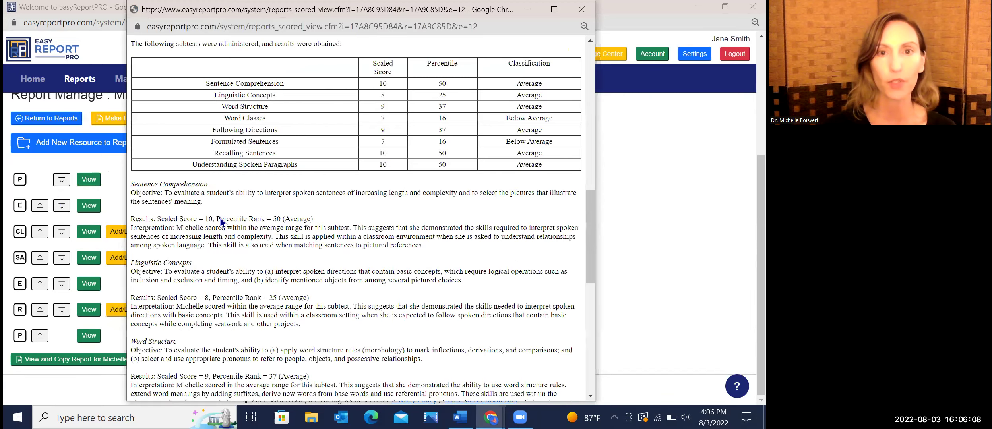
scroll(271, 157, up, 7)
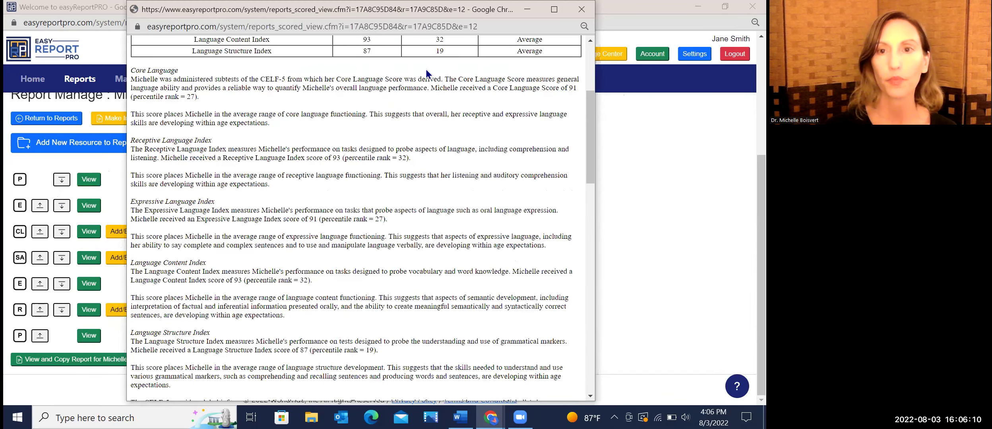
scroll(425, 69, up, 5)
key(ctrl+w)
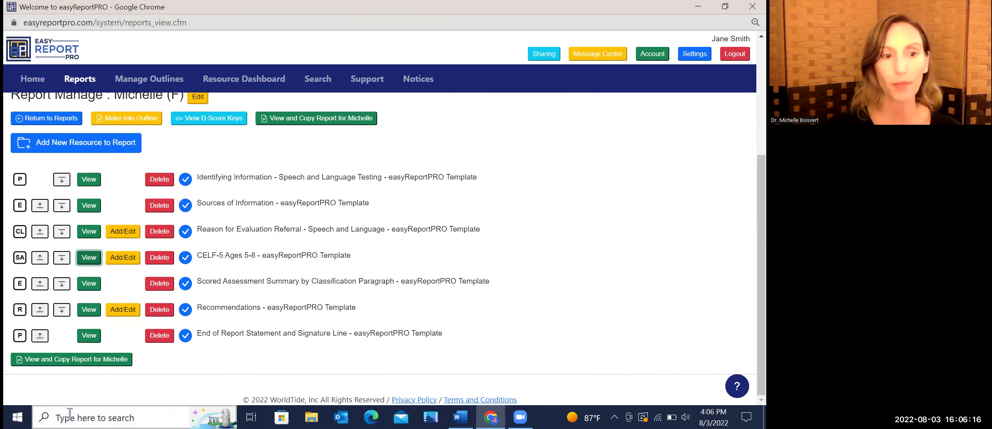
Open the full report for viewing and copying, and read it through to the Assessment Summary and recommendations
click(62, 361)
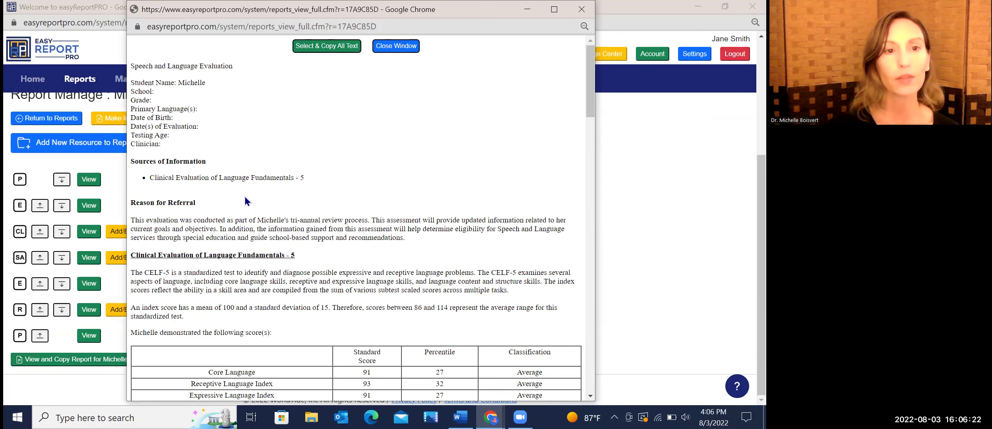
scroll(245, 196, down, 2)
scroll(244, 194, down, 2)
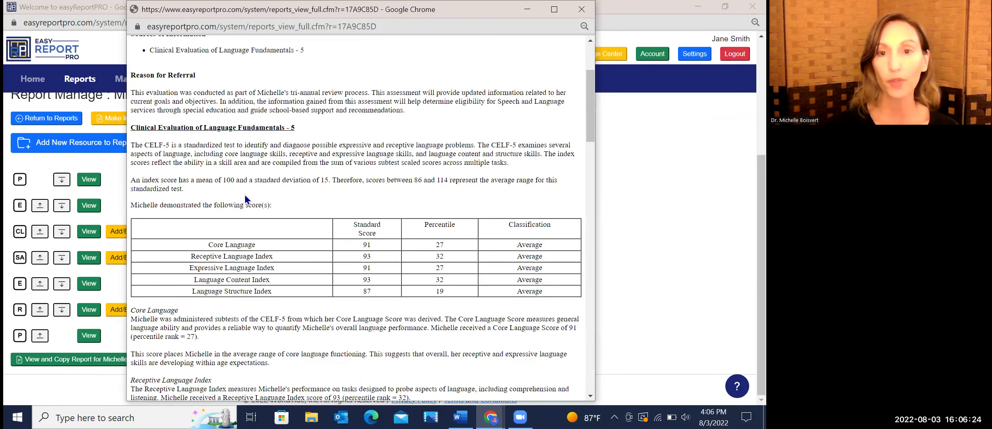
scroll(245, 196, down, 5)
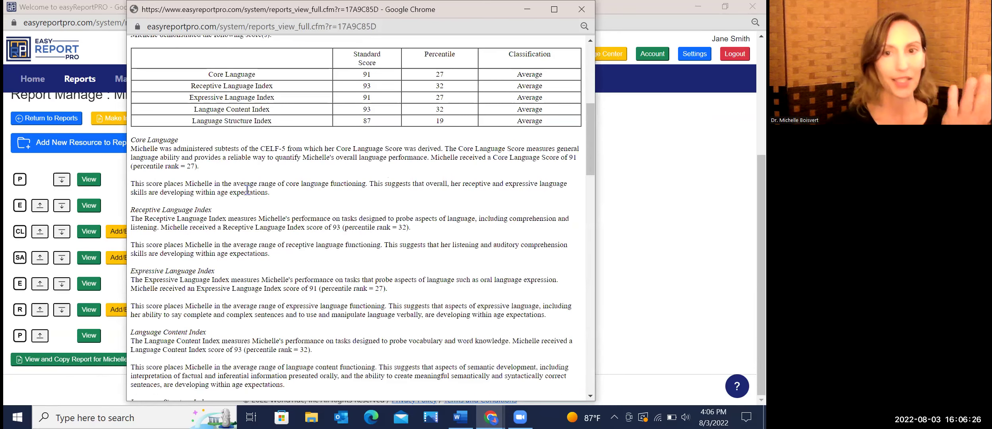
scroll(246, 191, down, 4)
scroll(249, 192, down, 12)
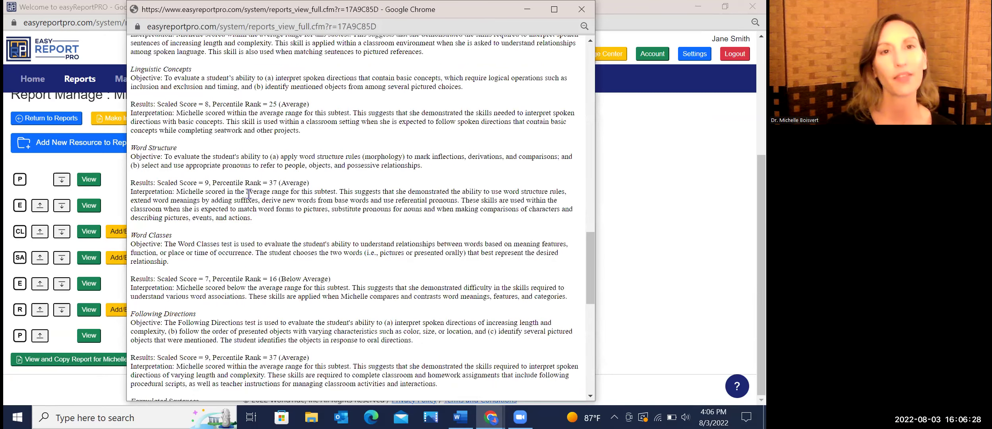
scroll(247, 197, down, 3)
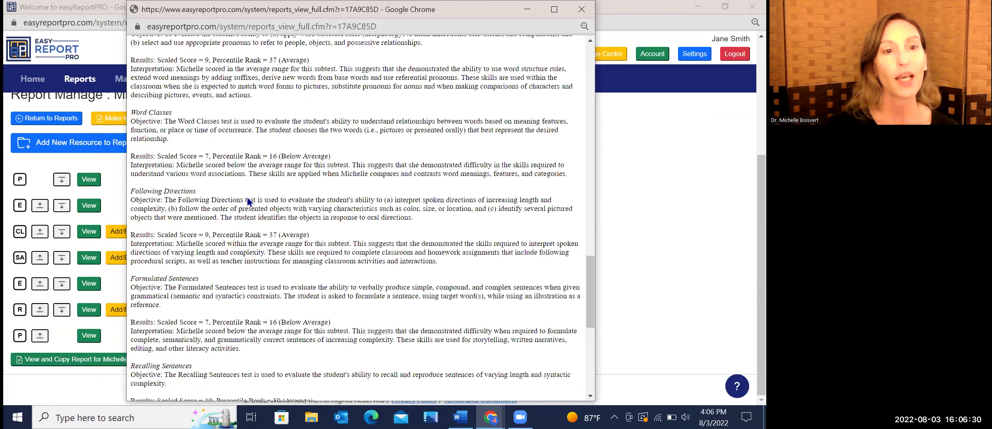
scroll(135, 194, down, 8)
drag(135, 184, 178, 234)
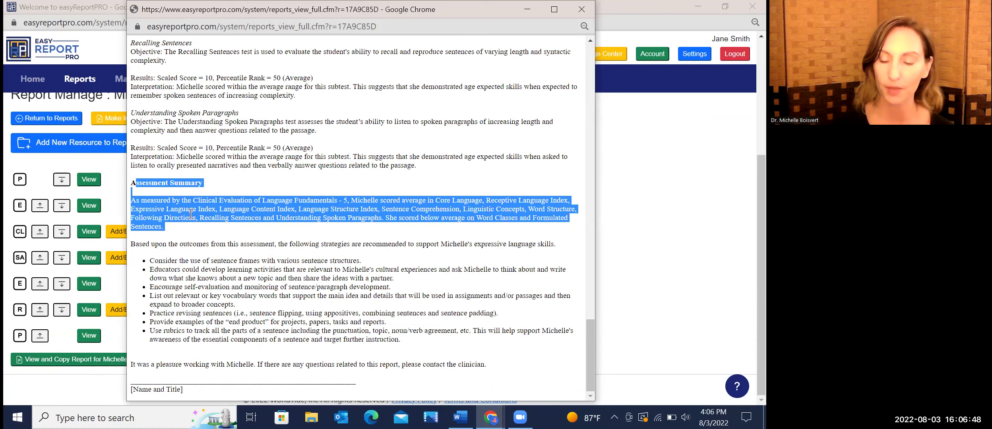
click(266, 152)
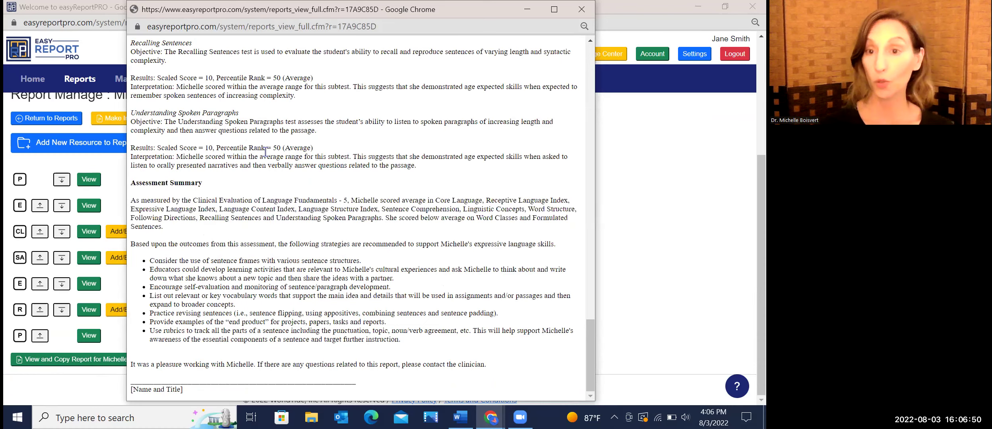
Copy the entire report text and paste it into the blank document in Word
key(ctrl+a)
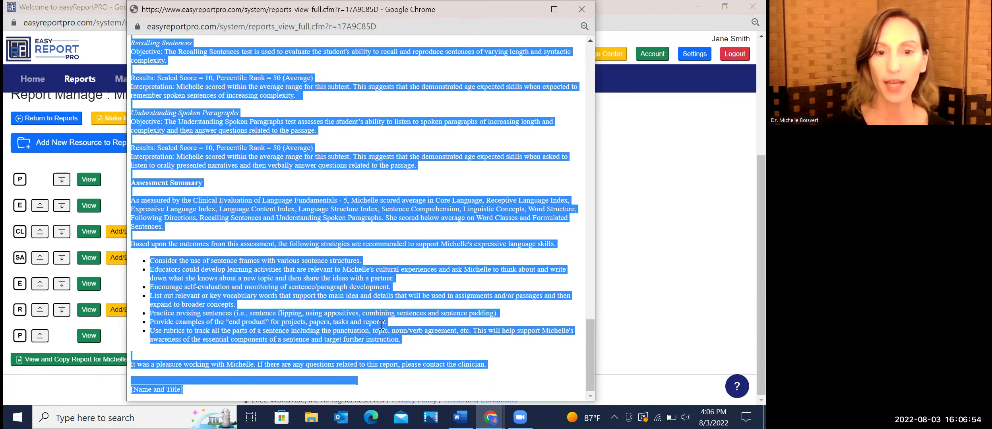
key(alt+Tab)
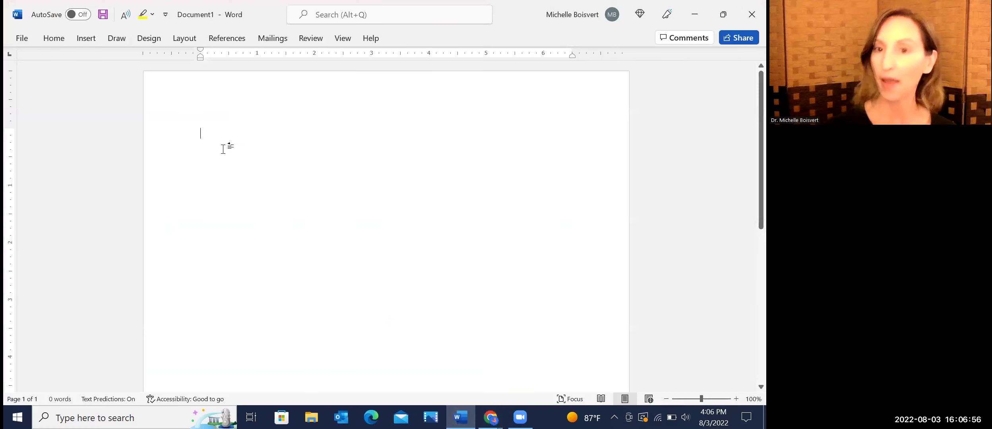
key(ctrl+v)
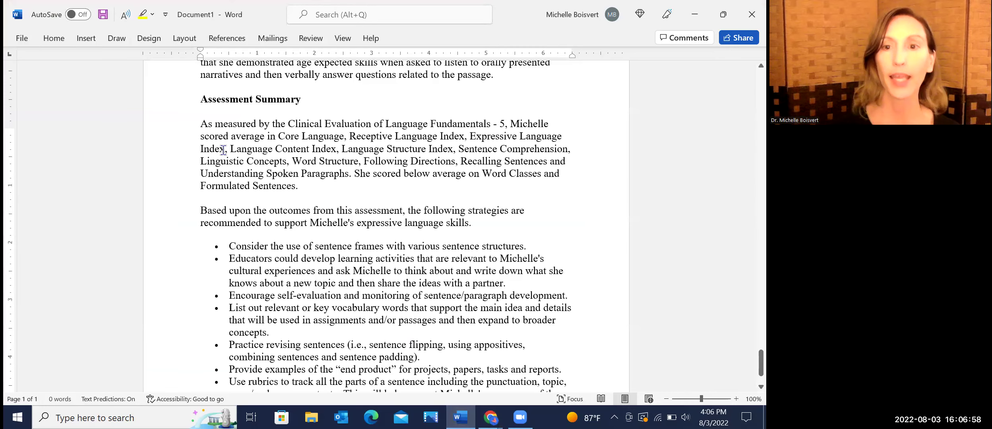
Add the student's last name to the Student Name line at the beginning of the pasted report
scroll(255, 254, up, 4)
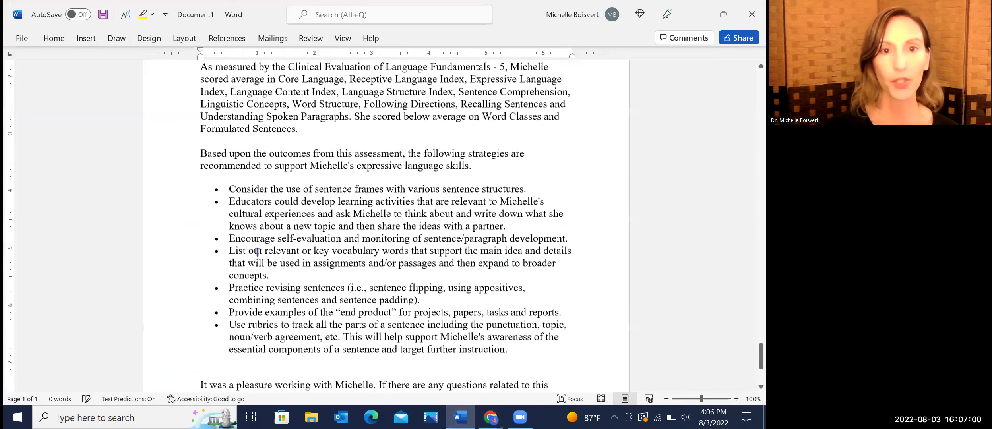
scroll(262, 246, up, 5)
scroll(265, 239, up, 10)
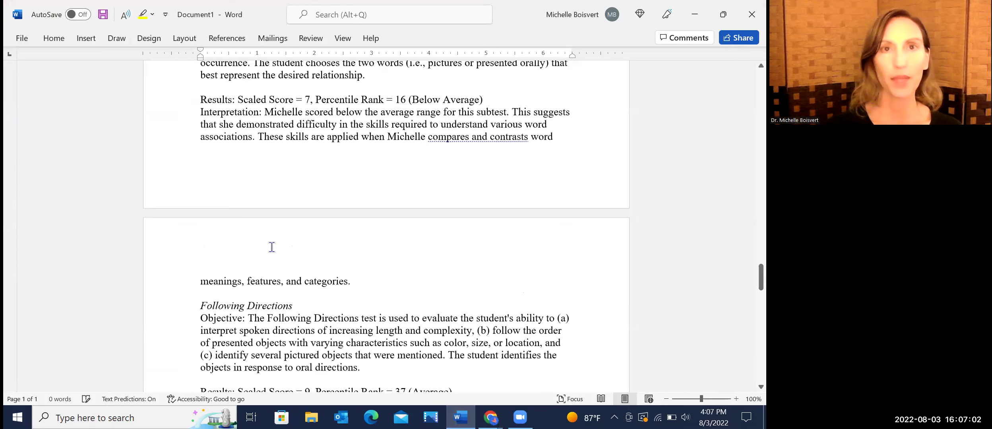
drag(760, 255, 751, 65)
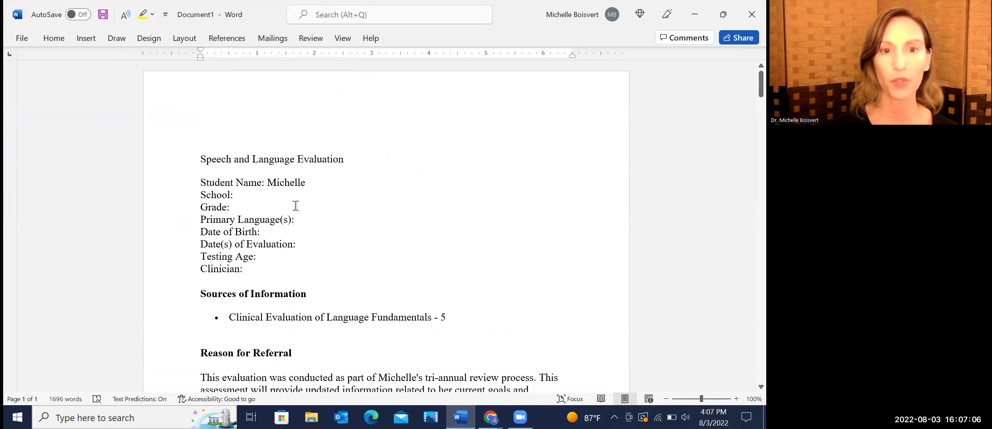
click(315, 183)
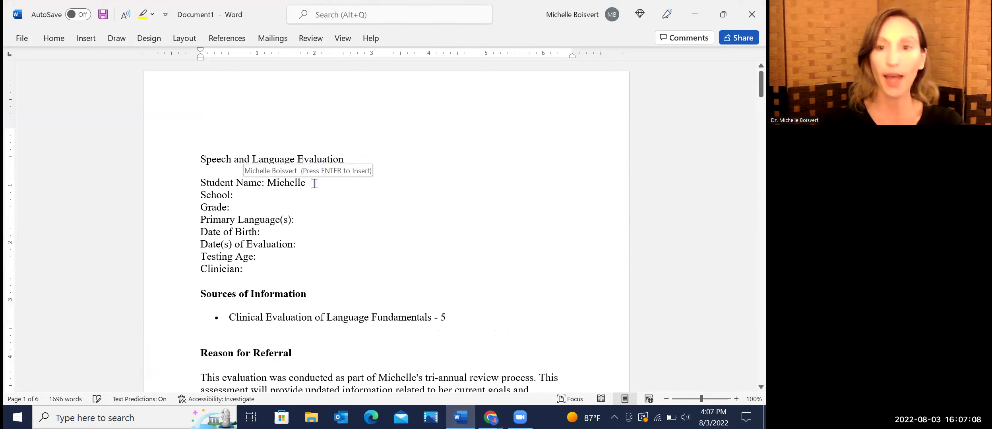
text(Smith)
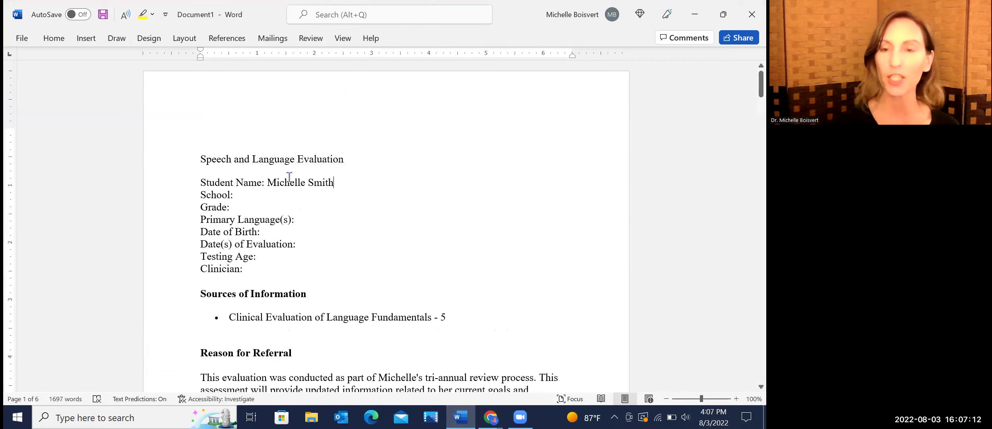
Read through the pasted report from Sources of Information and Reason for Referral to the CELF-5 index score table
scroll(240, 234, down, 4)
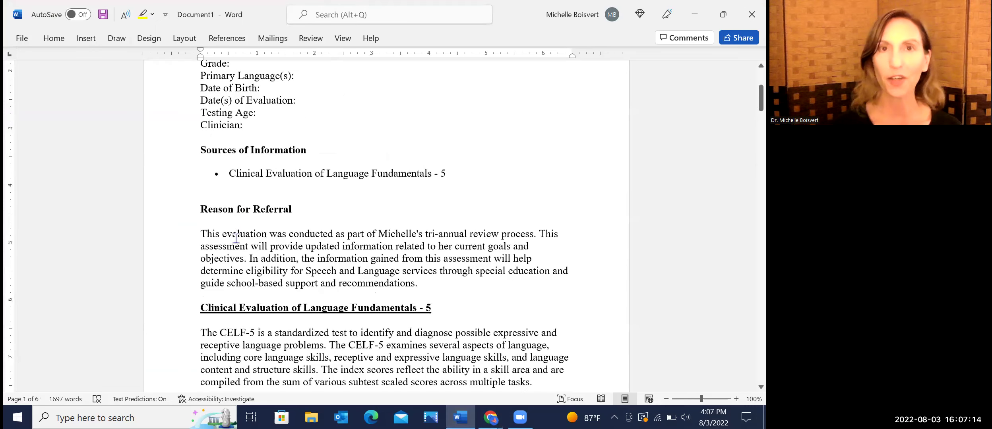
scroll(236, 238, down, 1)
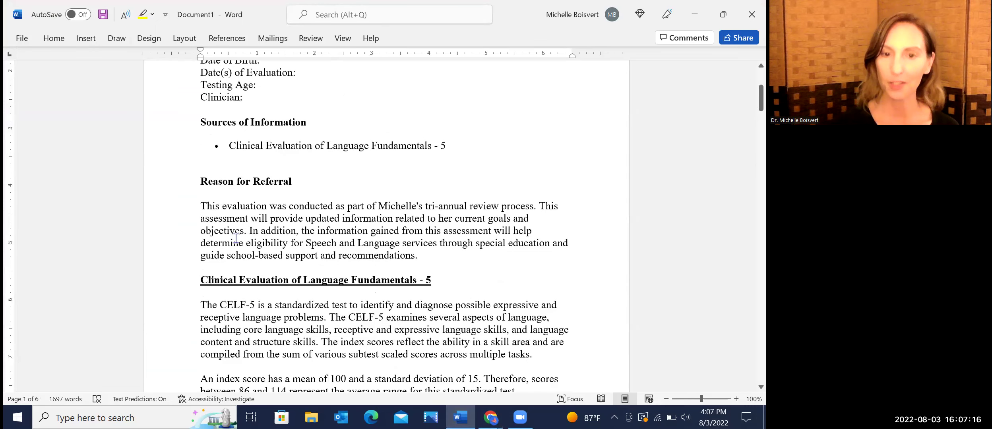
scroll(334, 97, down, 3)
scroll(316, 112, down, 4)
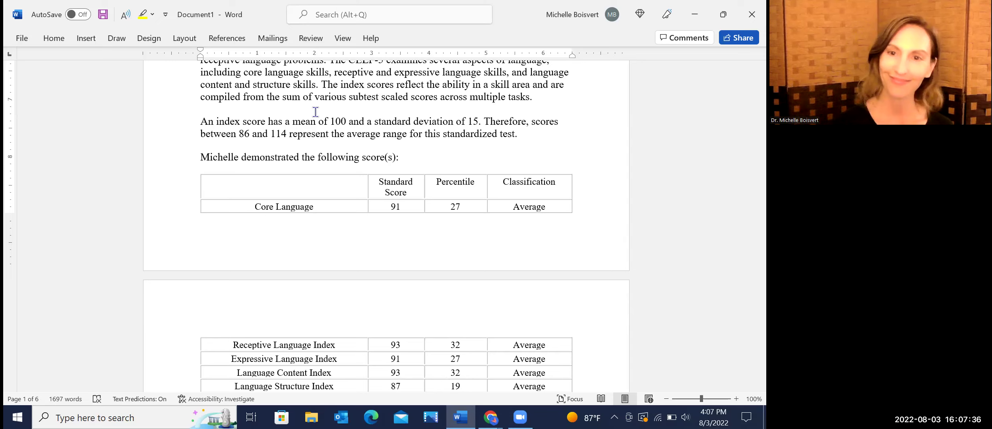
click(650, 338)
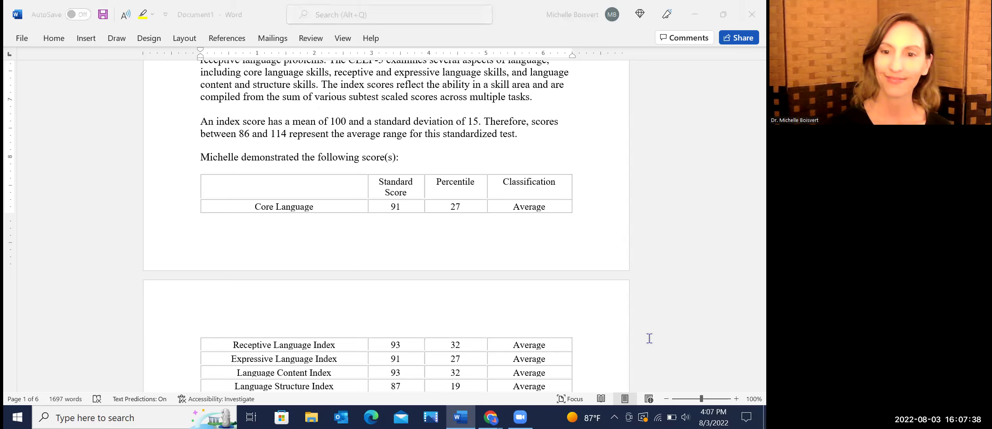